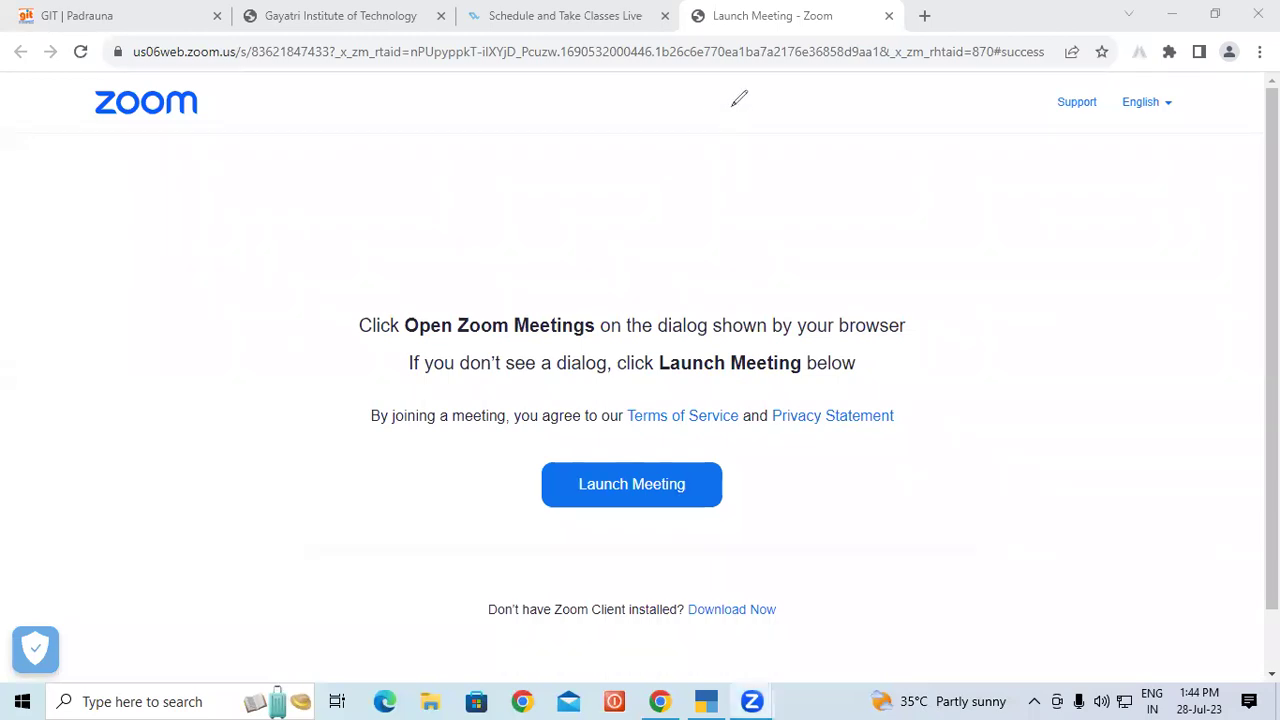
Step: Handwrite the circled notes "Se" and "App" over the Zoom page, link them with an arrow, and clear the annotations
{"action": "mouse_move", "coordinate": [244, 198]}
{"action": "left_mouse_down"}
{"action": "mouse_move", "coordinate": [224, 222]}
{"action": "mouse_move", "coordinate": [246, 262]}
{"action": "left_mouse_up"}
{"action": "left_click_drag", "start_coordinate": [284, 218], "coordinate": [305, 245]}
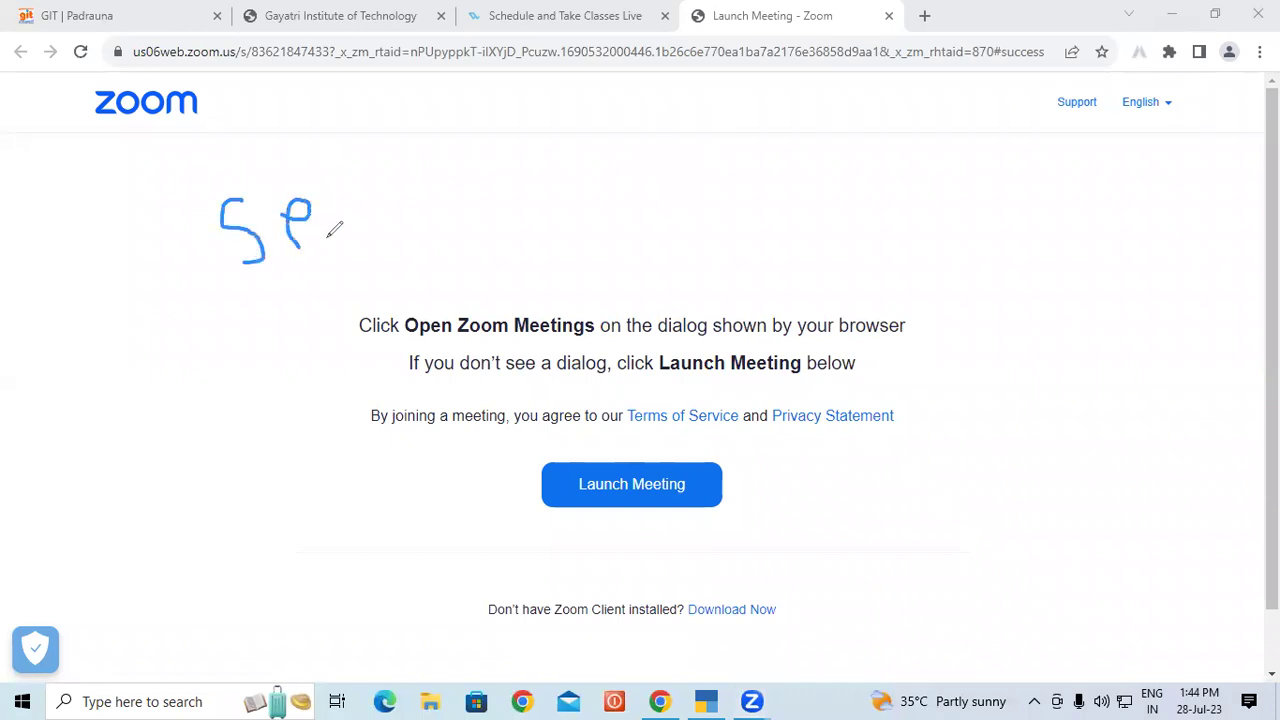
{"action": "mouse_move", "coordinate": [283, 340]}
{"action": "left_mouse_down"}
{"action": "mouse_move", "coordinate": [314, 294]}
{"action": "mouse_move", "coordinate": [334, 329]}
{"action": "mouse_move", "coordinate": [366, 336]}
{"action": "mouse_move", "coordinate": [358, 300]}
{"action": "mouse_move", "coordinate": [352, 348]}
{"action": "left_mouse_up"}
{"action": "mouse_move", "coordinate": [282, 398]}
{"action": "left_mouse_down"}
{"action": "mouse_move", "coordinate": [352, 375]}
{"action": "mouse_move", "coordinate": [287, 268]}
{"action": "mouse_move", "coordinate": [282, 390]}
{"action": "mouse_move", "coordinate": [300, 398]}
{"action": "left_mouse_up"}
{"action": "mouse_move", "coordinate": [238, 278]}
{"action": "left_mouse_down"}
{"action": "mouse_move", "coordinate": [351, 200]}
{"action": "mouse_move", "coordinate": [216, 194]}
{"action": "mouse_move", "coordinate": [240, 270]}
{"action": "mouse_move", "coordinate": [256, 277]}
{"action": "left_mouse_up"}
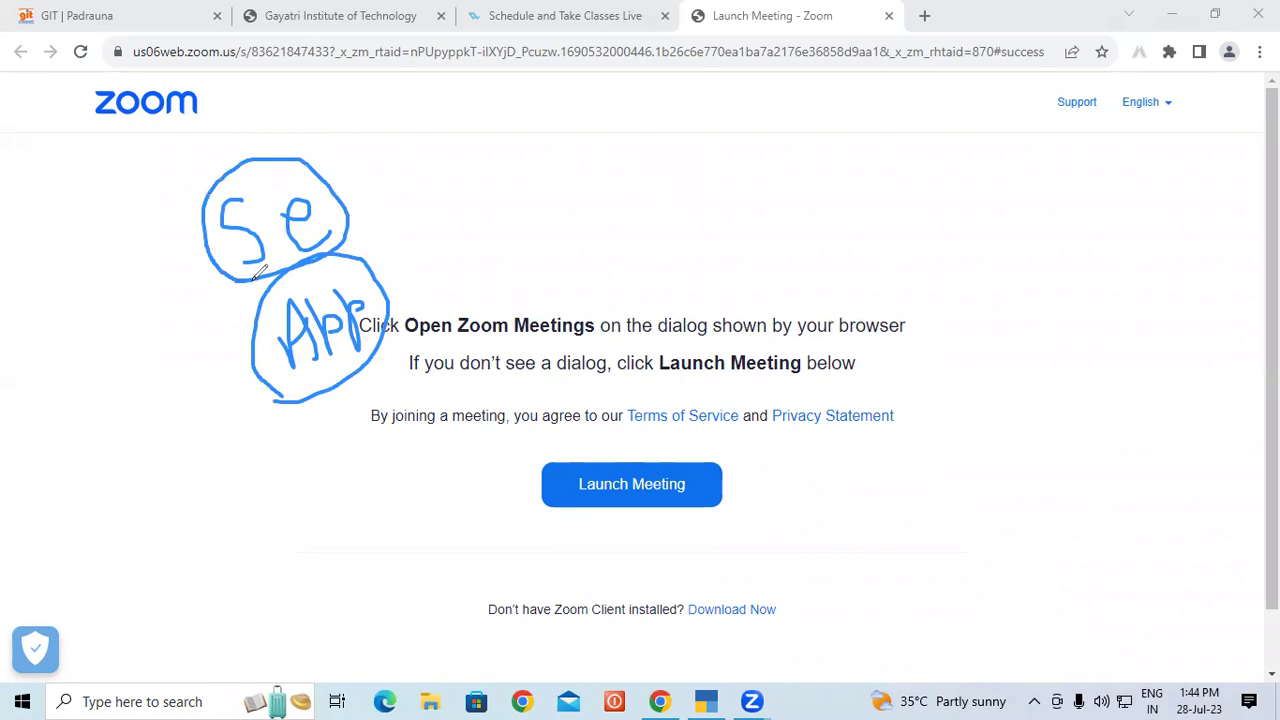
{"action": "mouse_move", "coordinate": [258, 270]}
{"action": "left_mouse_down"}
{"action": "mouse_move", "coordinate": [345, 258]}
{"action": "mouse_move", "coordinate": [372, 270]}
{"action": "left_mouse_up"}
{"action": "mouse_move", "coordinate": [340, 195]}
{"action": "left_mouse_down"}
{"action": "mouse_move", "coordinate": [410, 245]}
{"action": "mouse_move", "coordinate": [397, 300]}
{"action": "mouse_move", "coordinate": [437, 288]}
{"action": "left_mouse_up"}
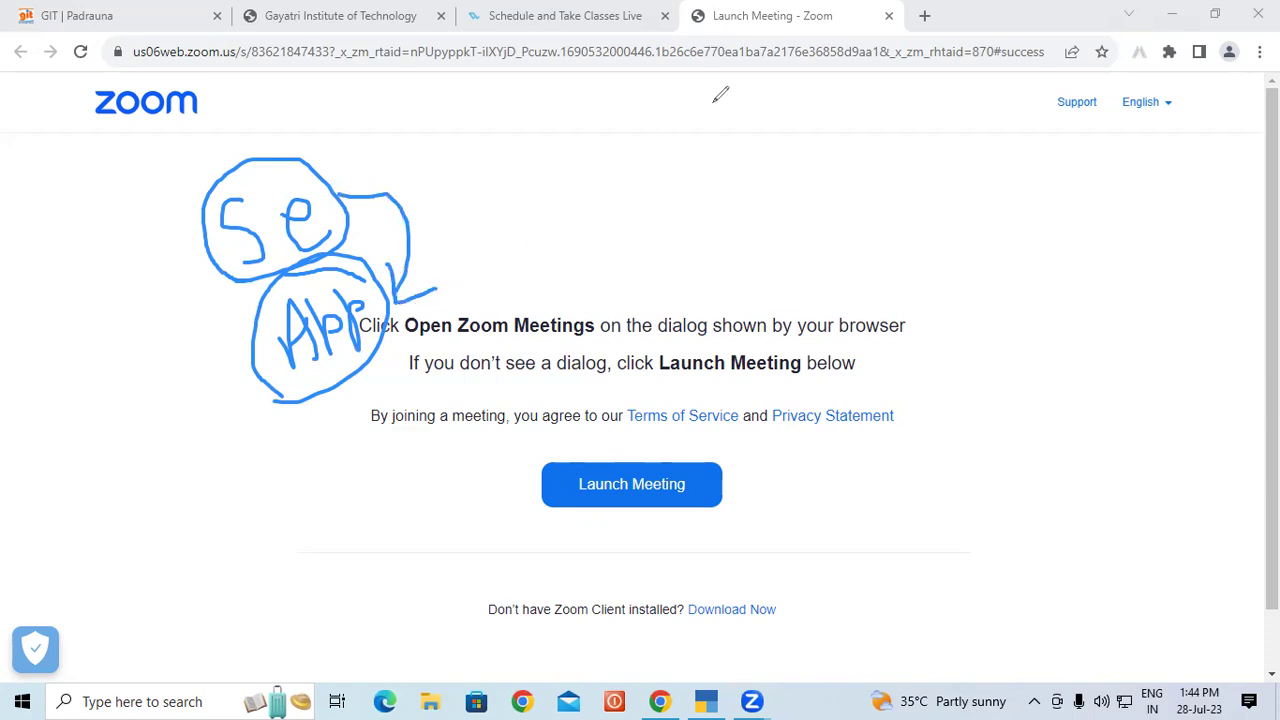
{"action": "key", "text": "Escape"}
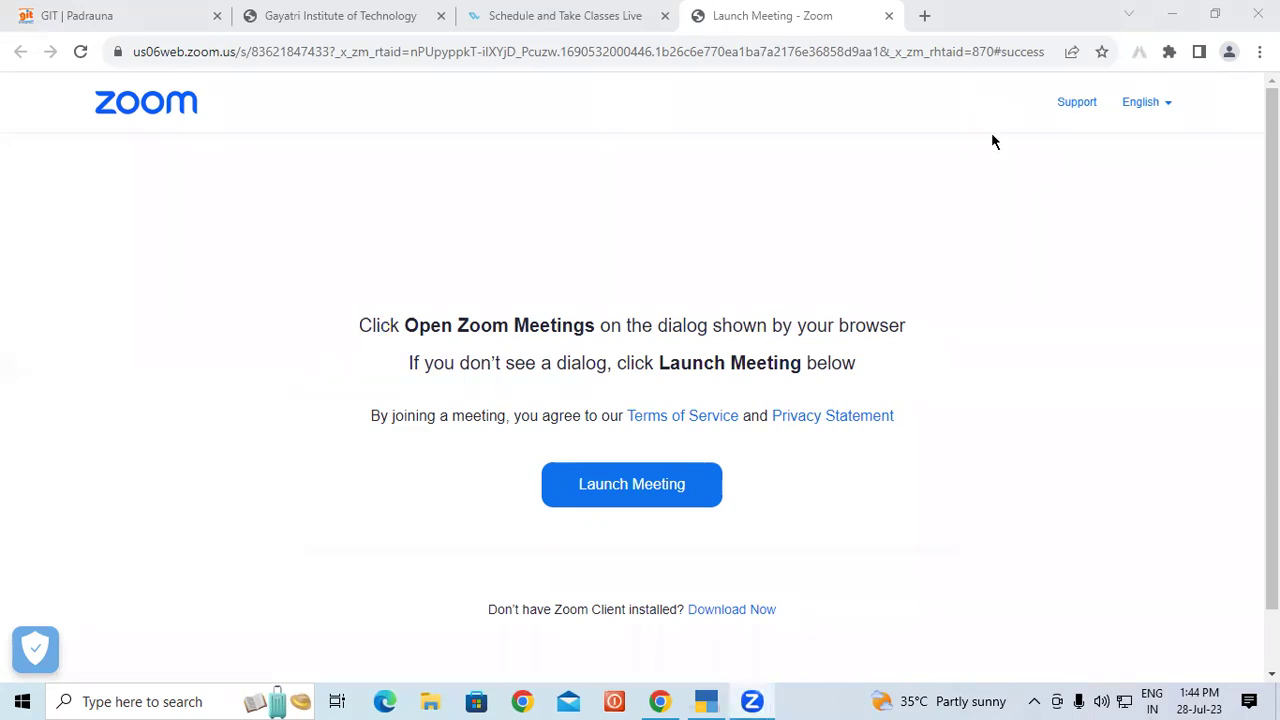
Step: Switch to TallyPrime and reload Laxmi Builders by shutting the company and selecting it again
{"action": "left_click", "coordinate": [1161, 28]}
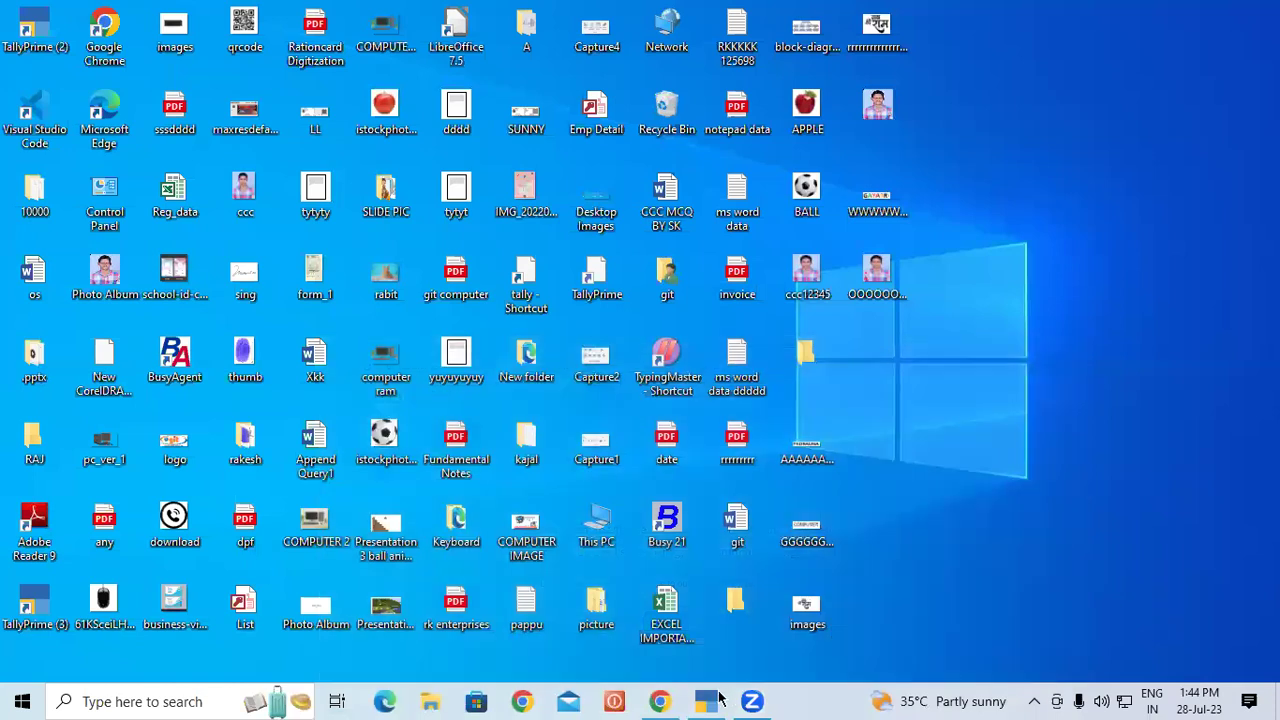
{"action": "left_click", "coordinate": [700, 698]}
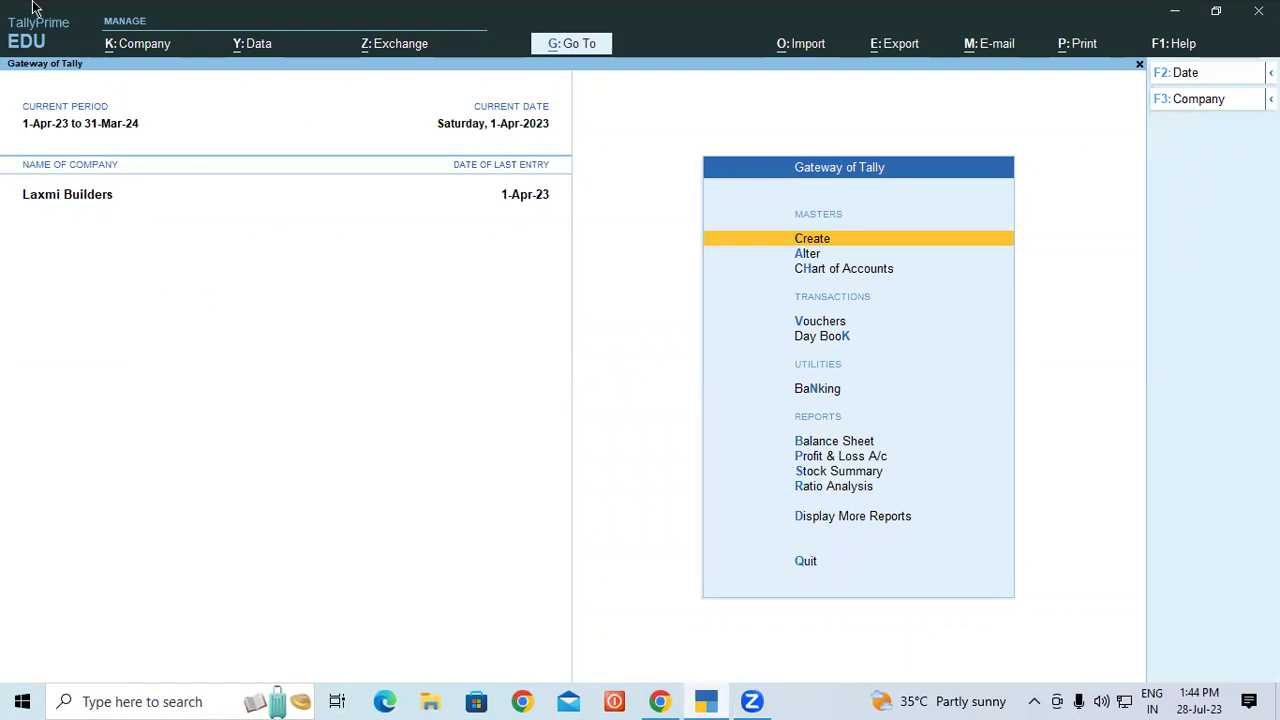
{"action": "left_click", "coordinate": [150, 47]}
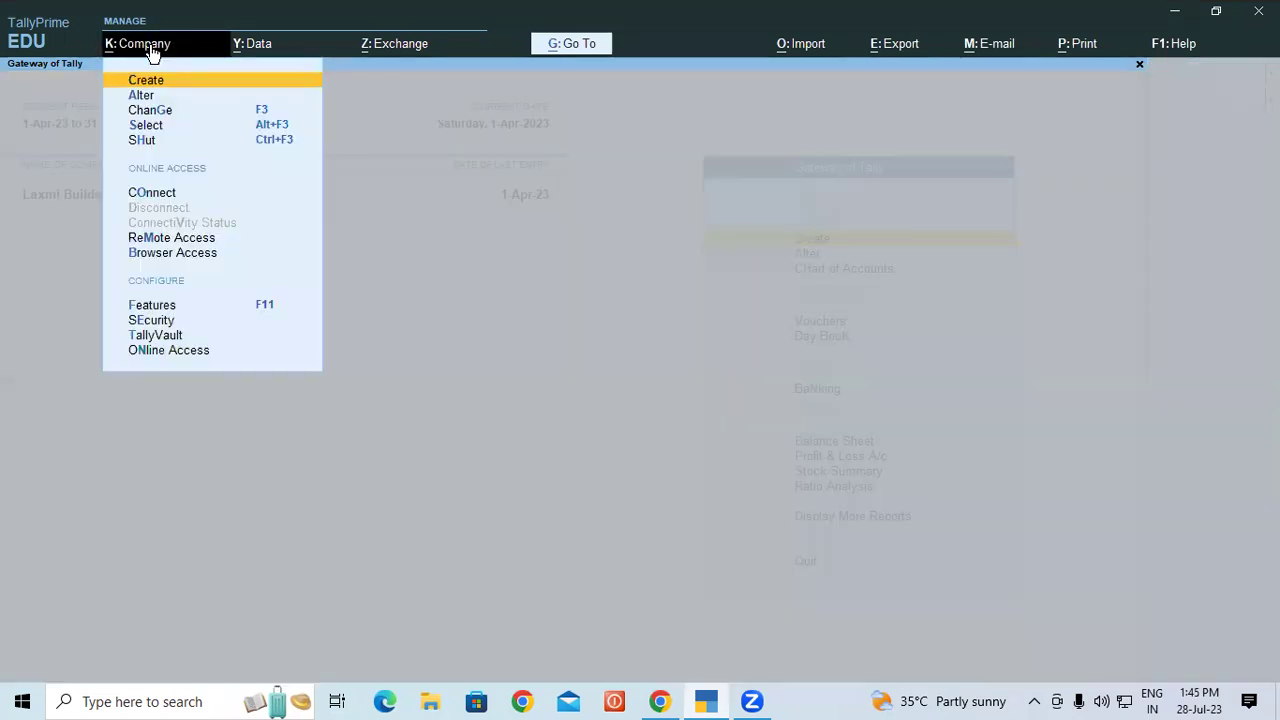
{"action": "left_click", "coordinate": [136, 142]}
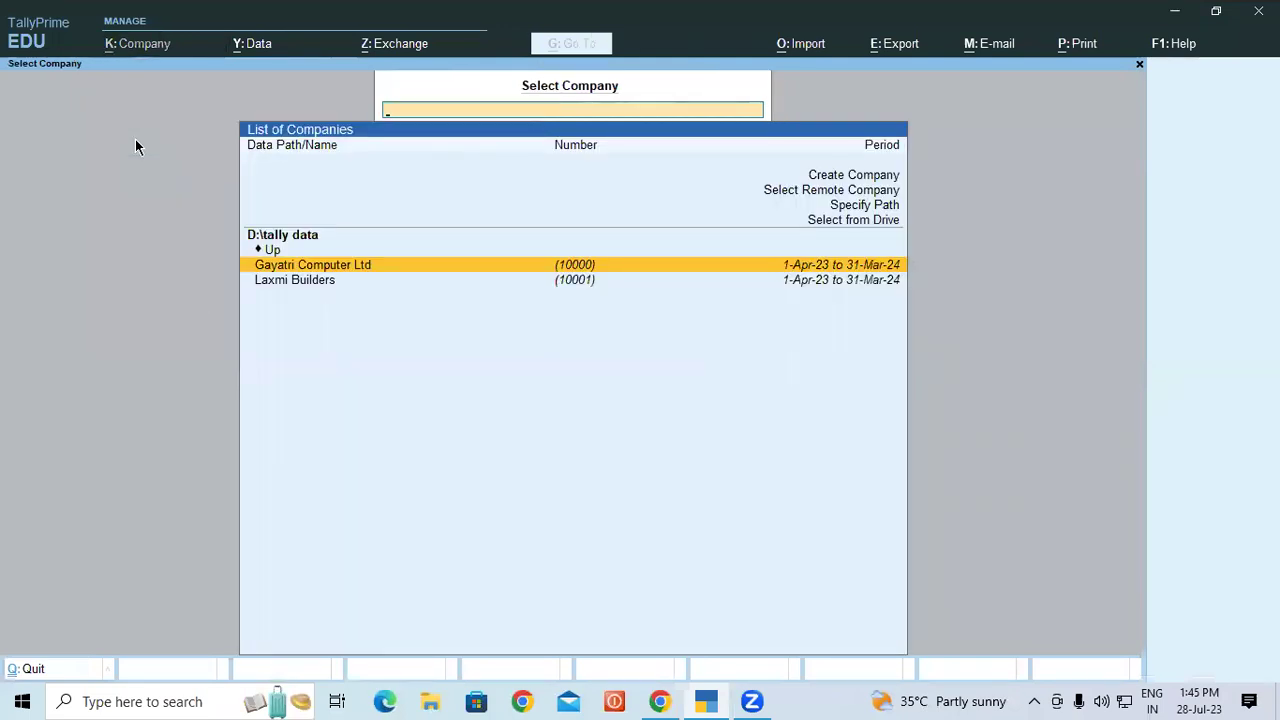
{"action": "left_click", "coordinate": [296, 282]}
{"action": "left_click", "coordinate": [296, 282]}
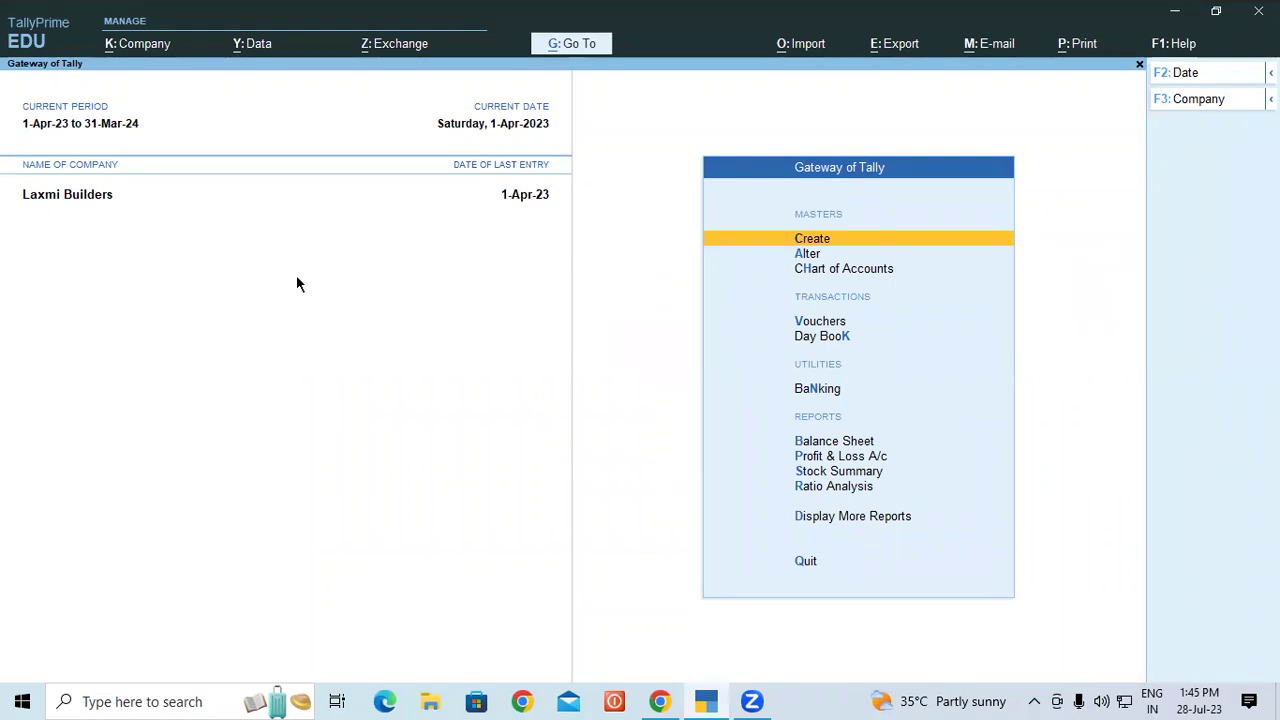
Step: Enable user access control for Laxmi Builders' data and enter the administrator username, password and password confirmation
{"action": "left_click", "coordinate": [116, 46]}
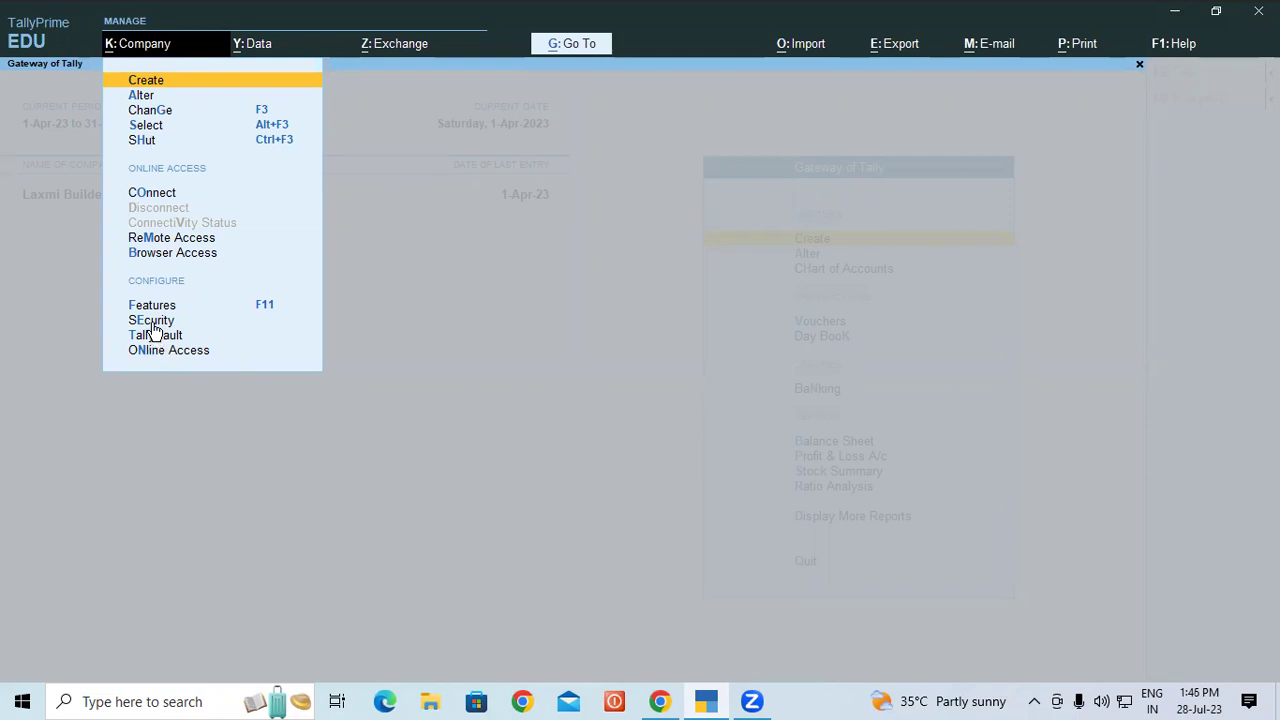
{"action": "left_click", "coordinate": [152, 323]}
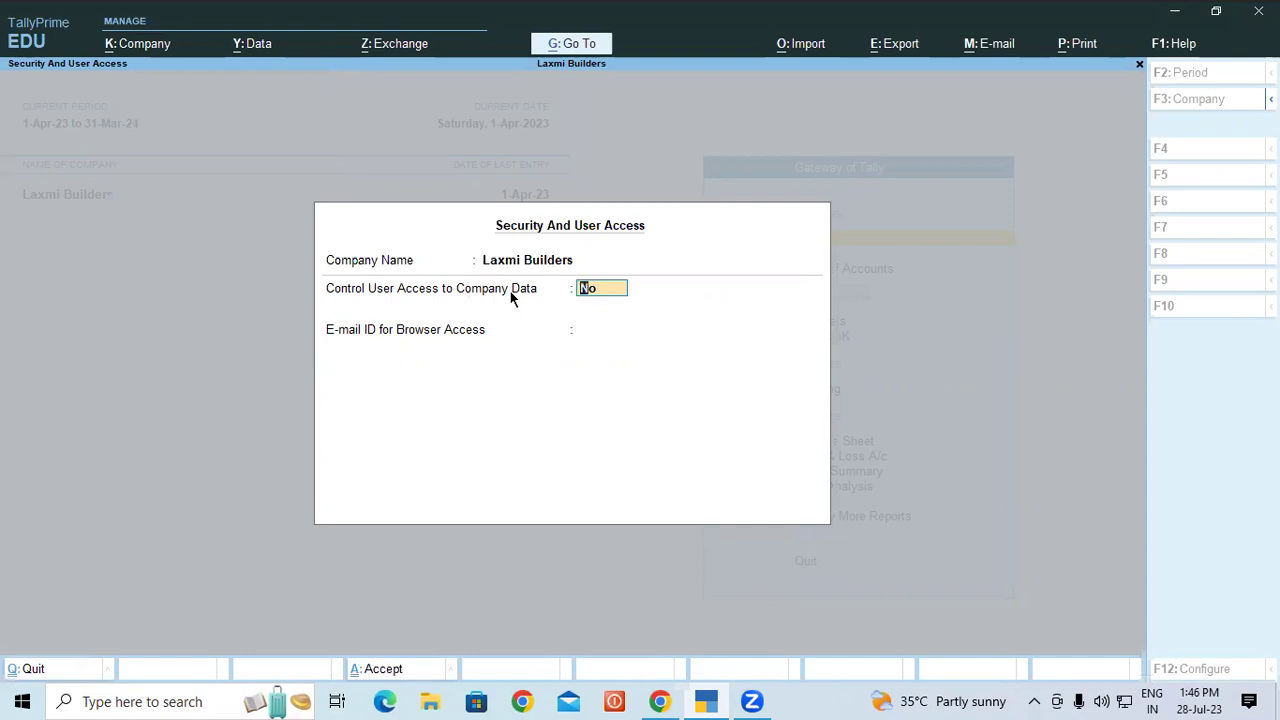
{"action": "key", "text": "y"}
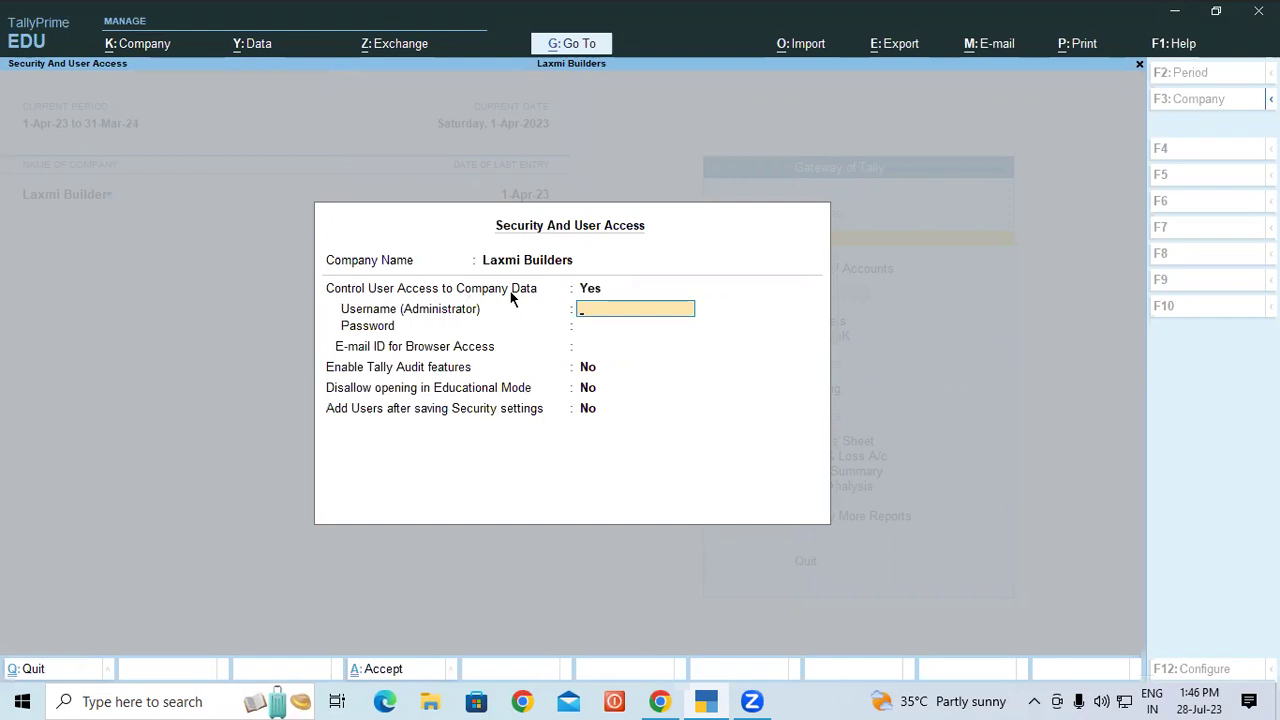
{"action": "type", "text": "ram"}
{"action": "key", "text": "Return"}
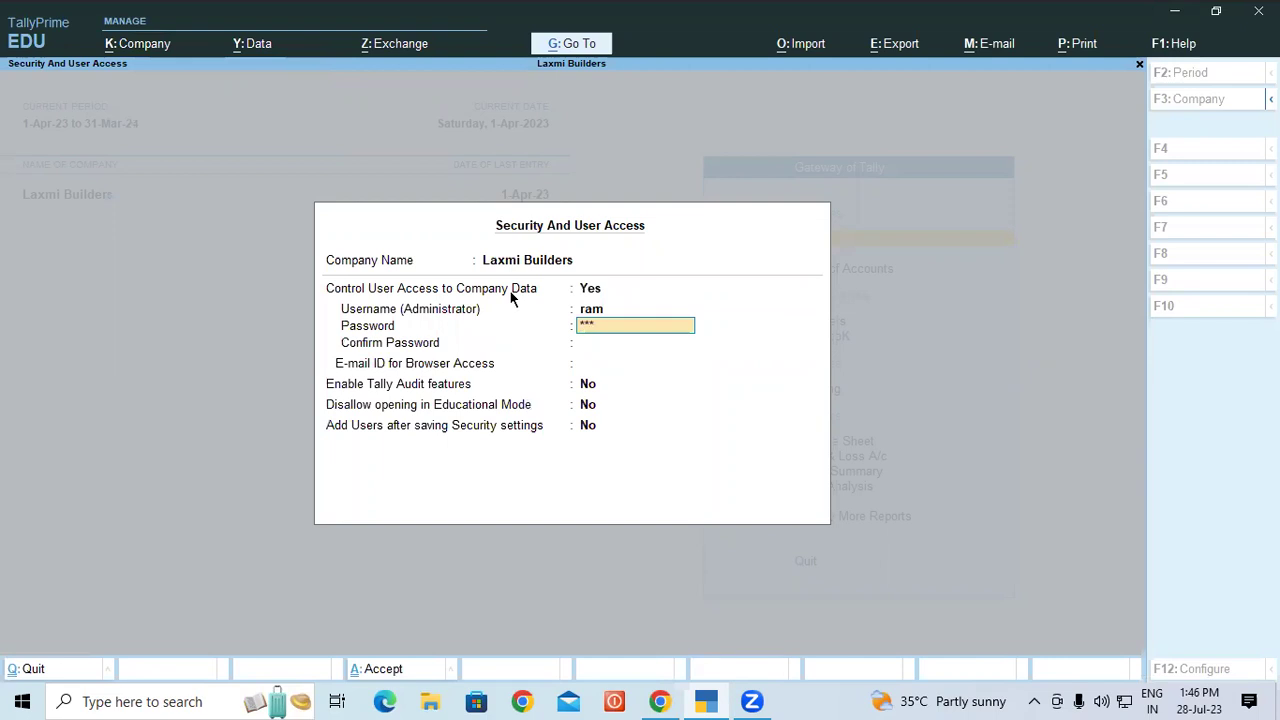
{"action": "key", "text": "Return"}
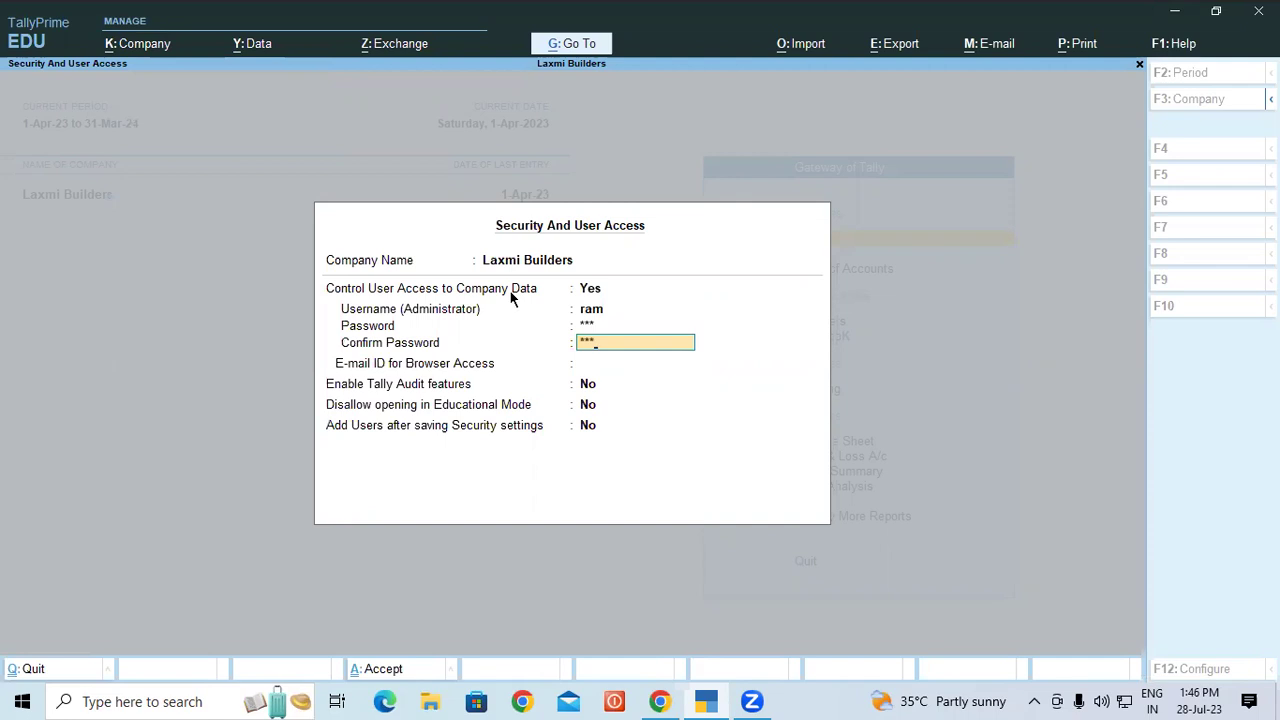
{"action": "key", "text": "Return"}
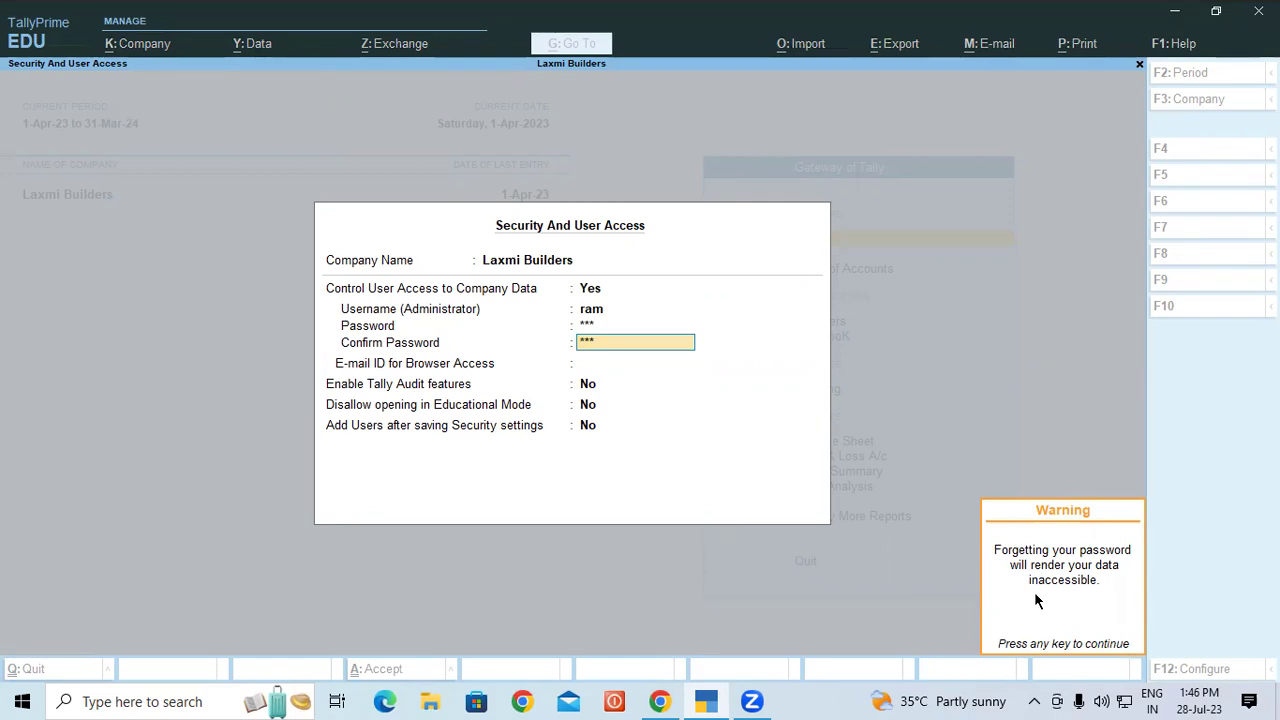
{"action": "key", "text": "Return"}
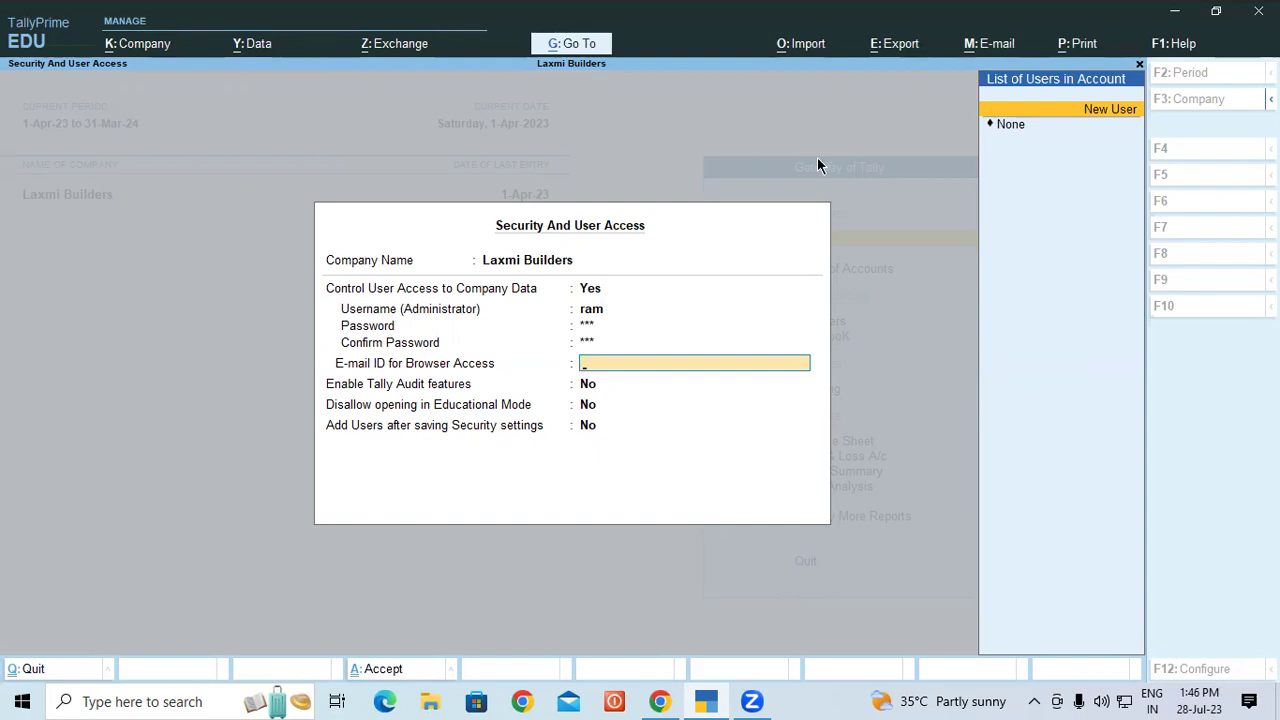
Step: Set the e-mail ID for browser access to None and save the company's security settings
{"action": "left_click", "coordinate": [1014, 129]}
{"action": "key", "text": "Return"}
{"action": "key", "text": "Return"}
{"action": "key", "text": "Return"}
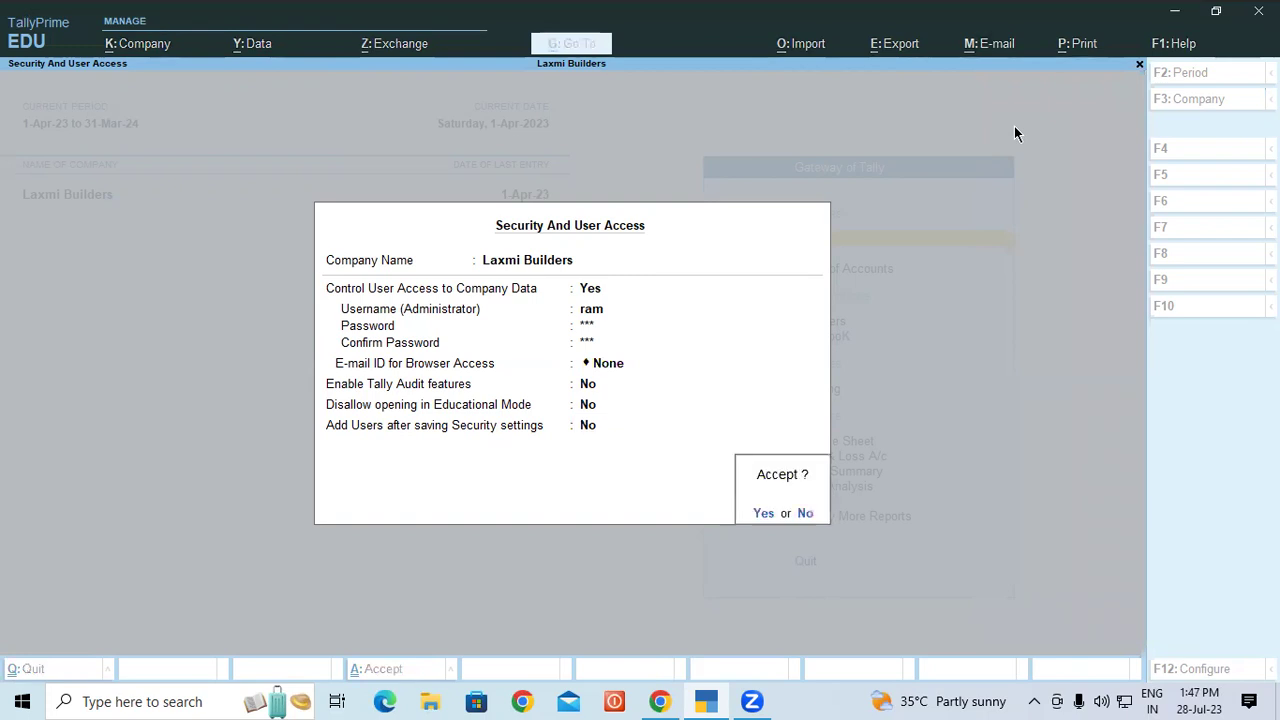
{"action": "key", "text": "Return"}
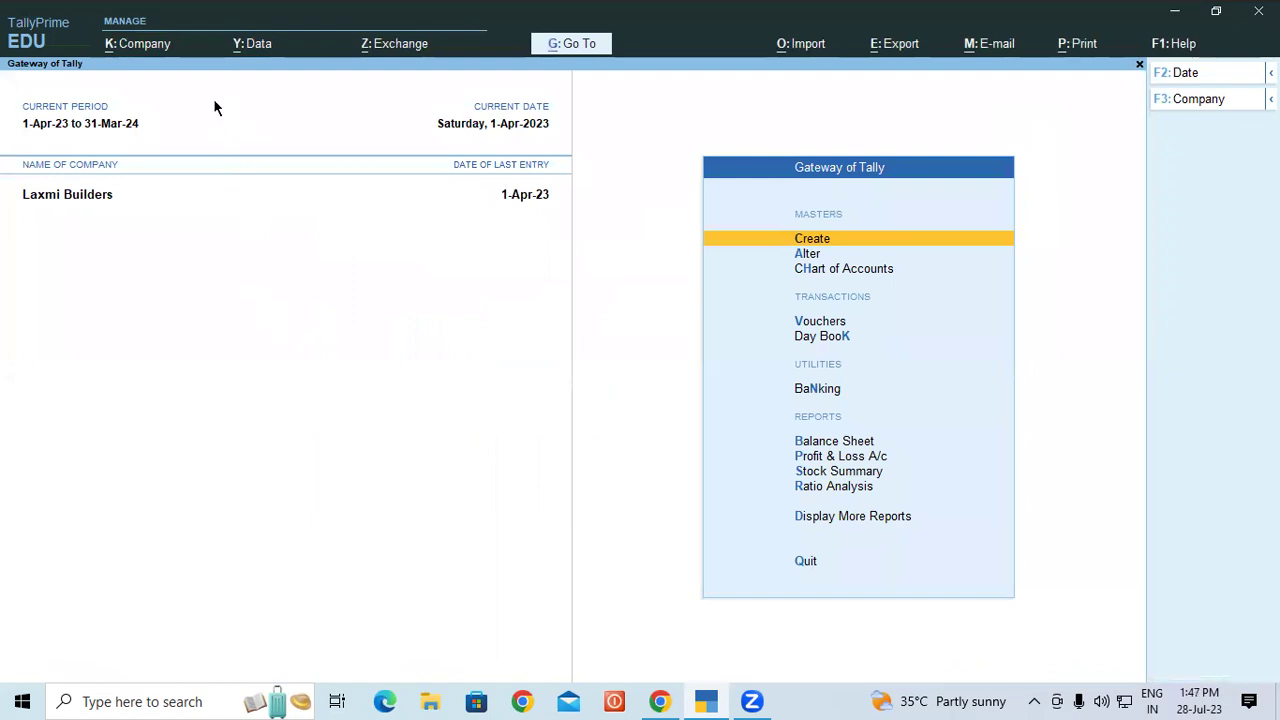
Step: Shut the secured Laxmi Builders company and choose it again from the list of companies
{"action": "left_click", "coordinate": [143, 50]}
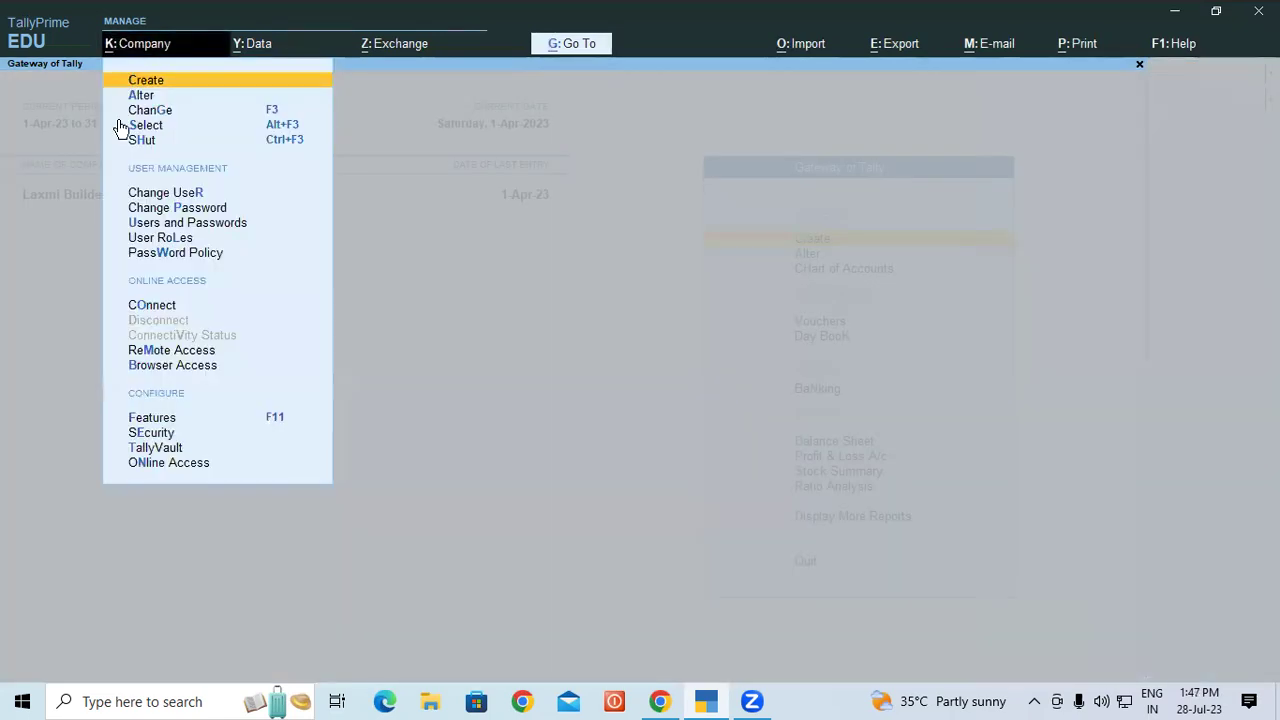
{"action": "left_click", "coordinate": [144, 146]}
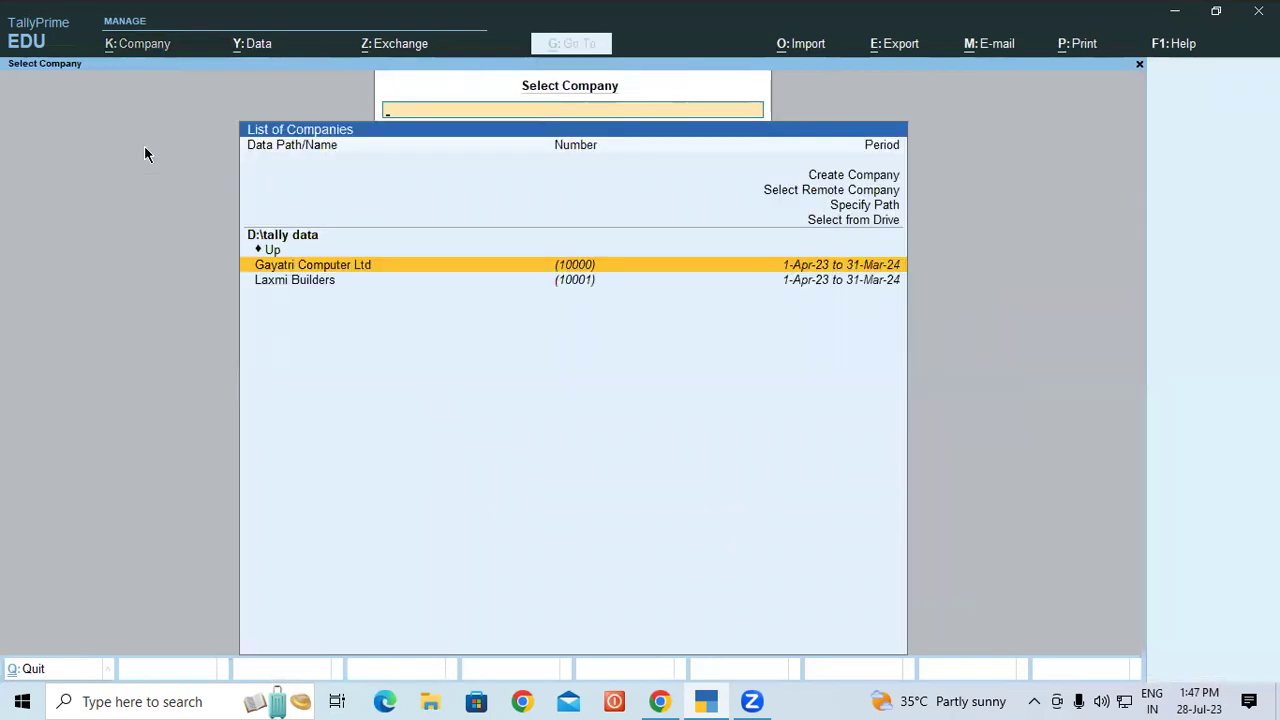
{"action": "key", "text": "Down"}
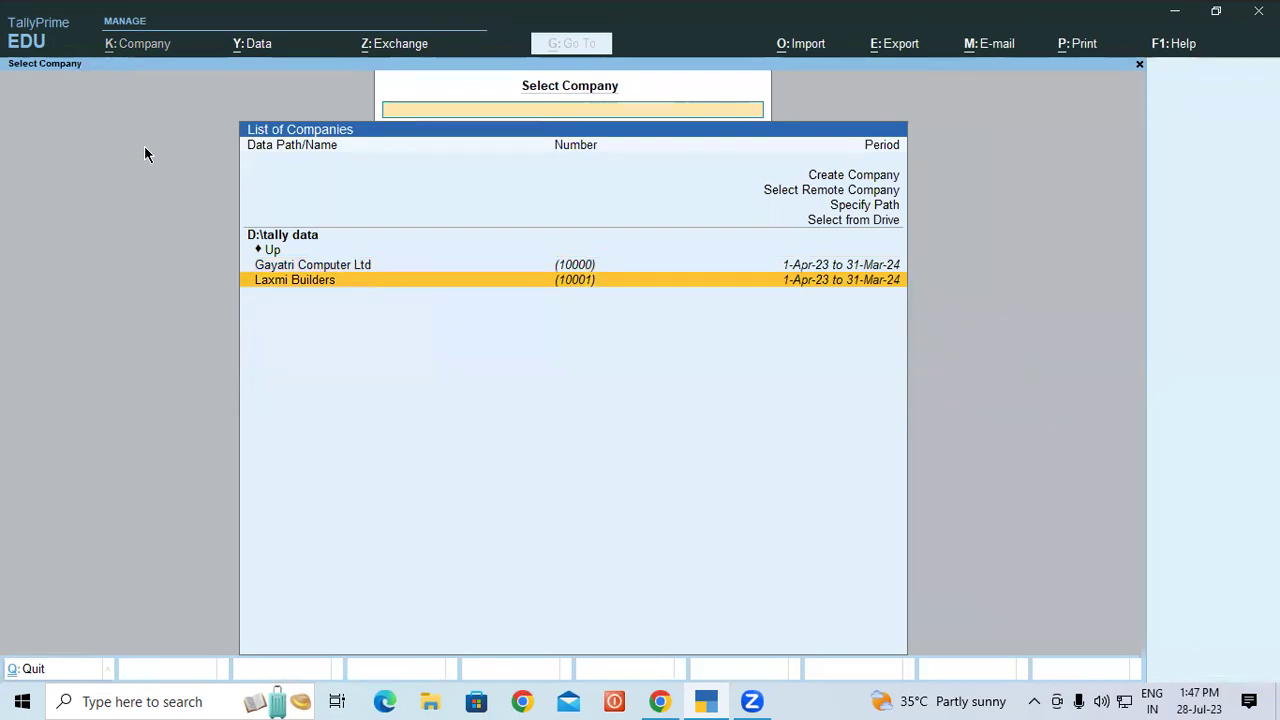
{"action": "key", "text": "Return"}
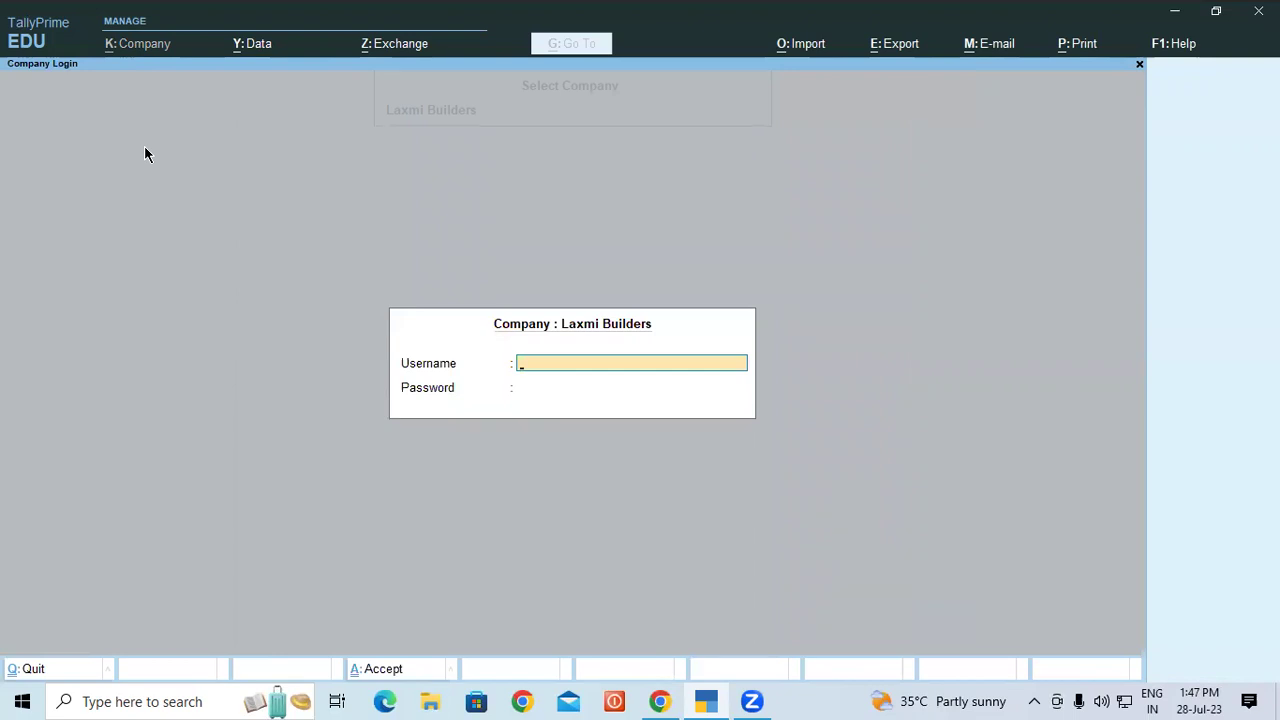
Step: Log in to Laxmi Builders with the administrator username and password
{"action": "type", "text": "am"}
{"action": "key", "text": "Return"}
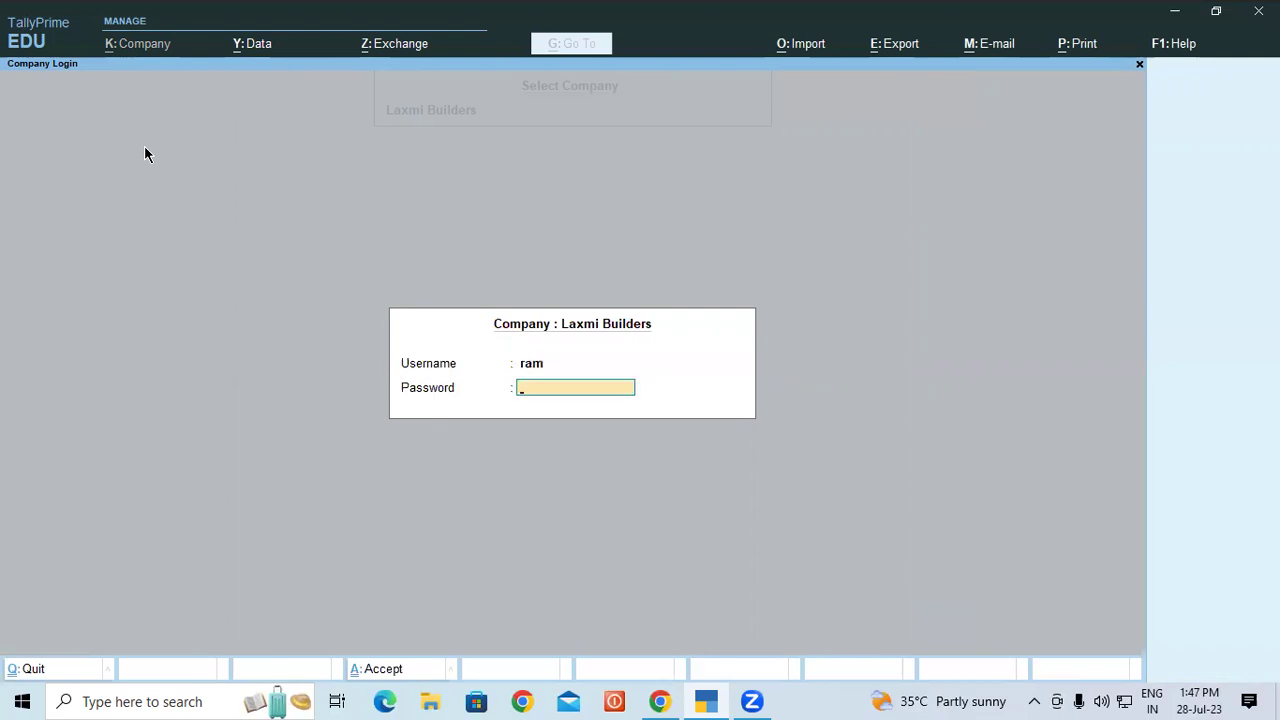
{"action": "type", "text": "**"}
{"action": "key", "text": "Return"}
{"action": "key", "text": "Return"}
{"action": "key", "text": "Return"}
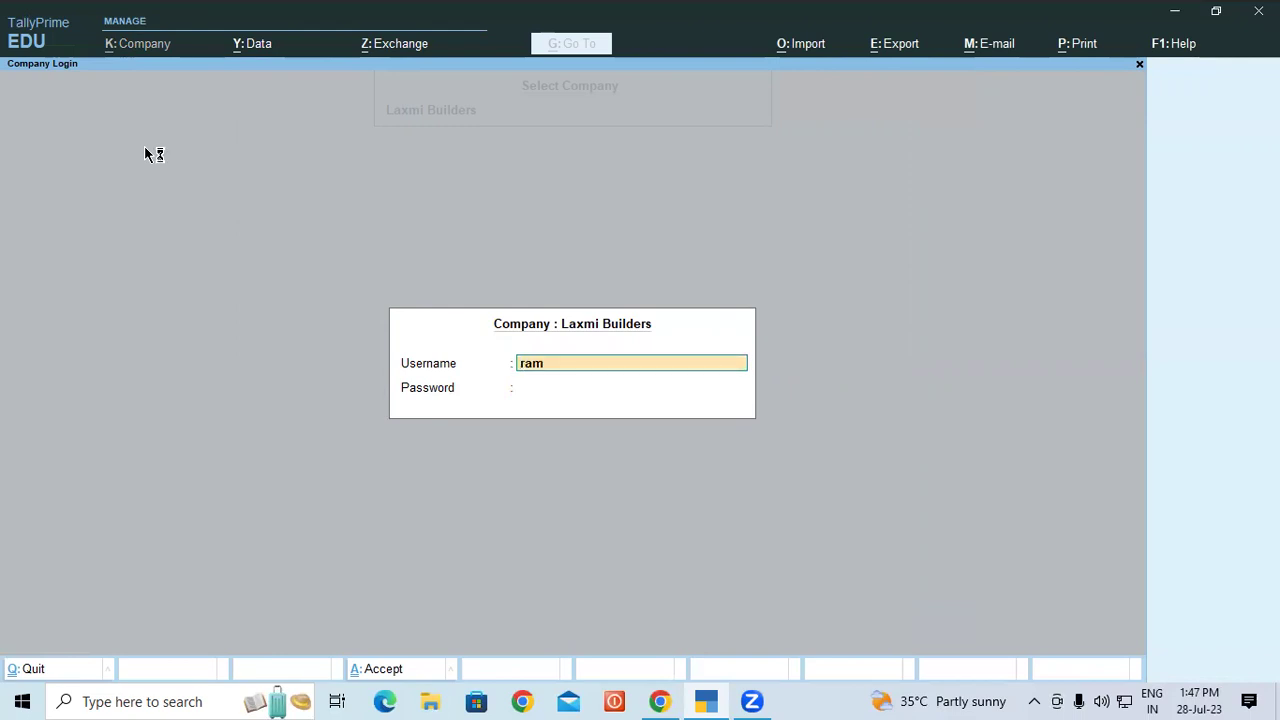
{"action": "key", "text": "Return"}
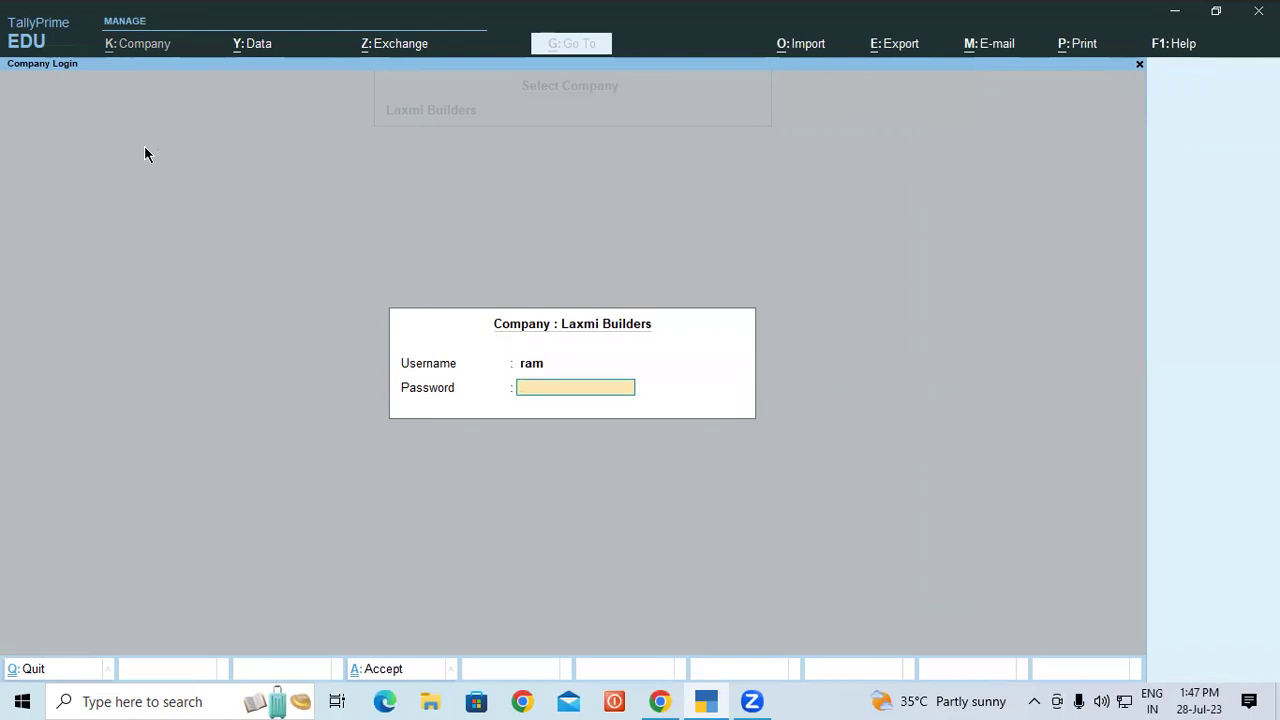
{"action": "key", "text": "Return"}
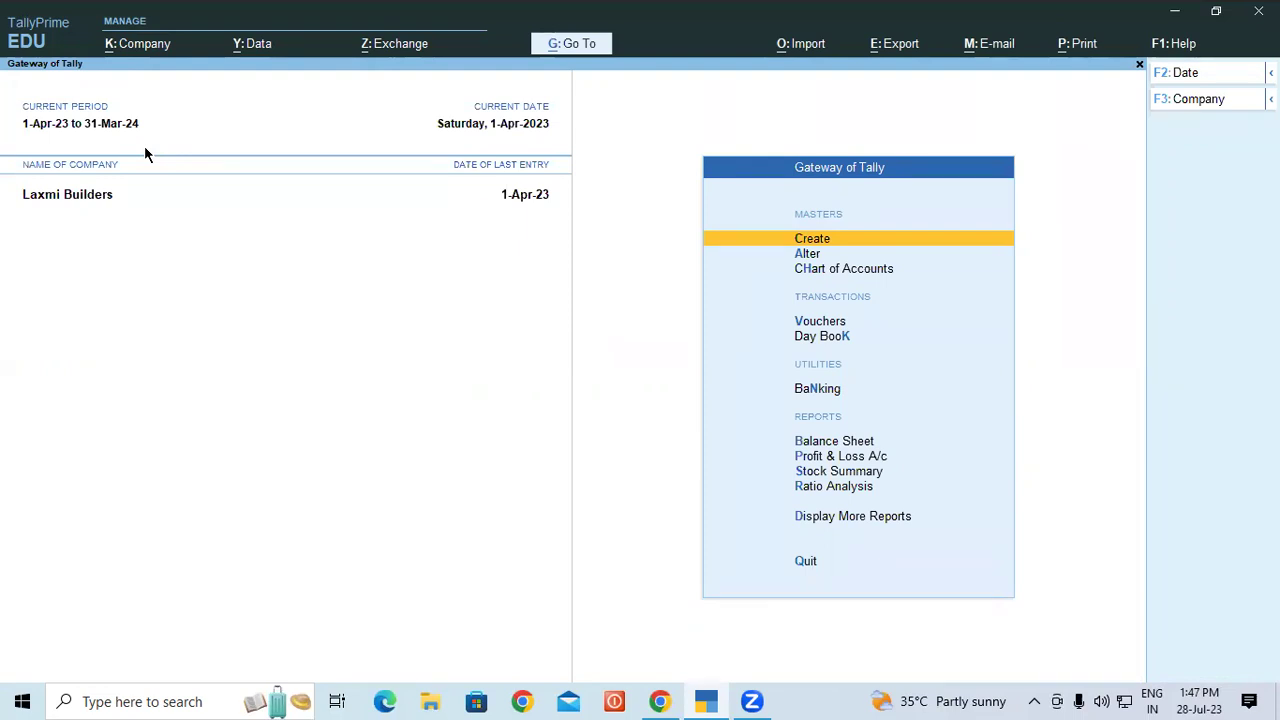
Step: Start a new company named Gayatri, using the same mailing name, and fill in its address
{"action": "left_click", "coordinate": [143, 45]}
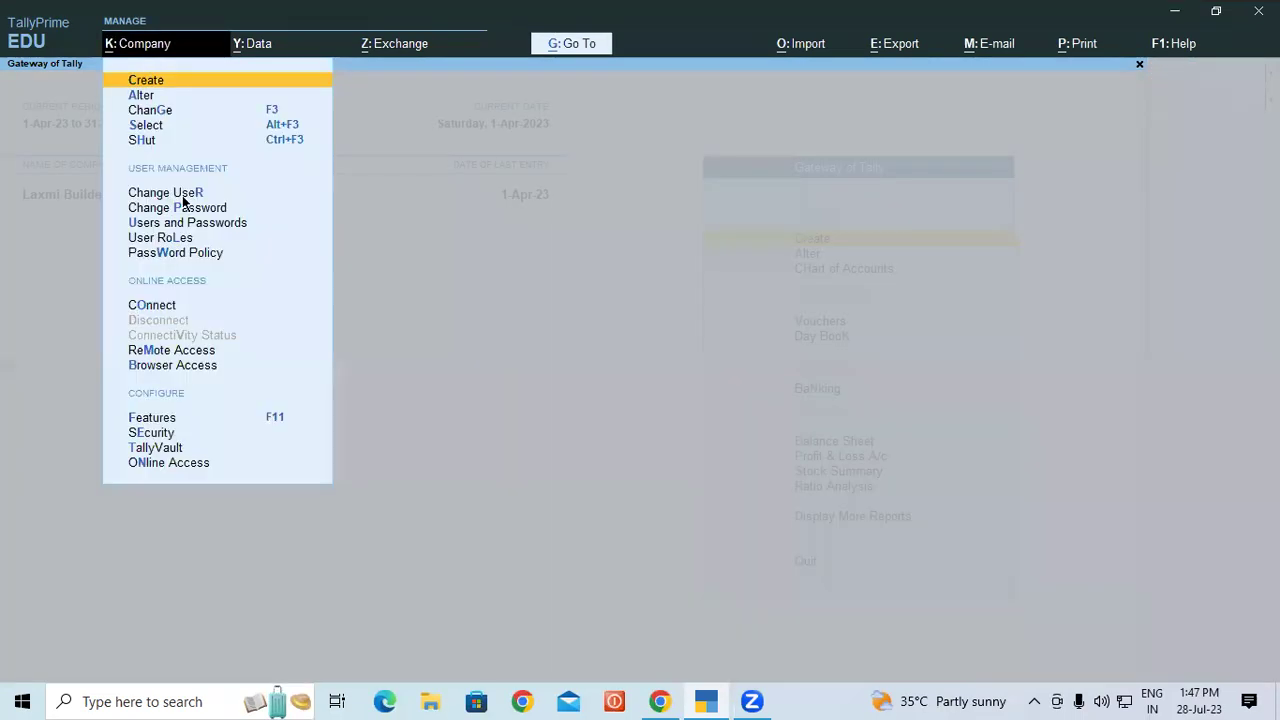
{"action": "left_click", "coordinate": [543, 216]}
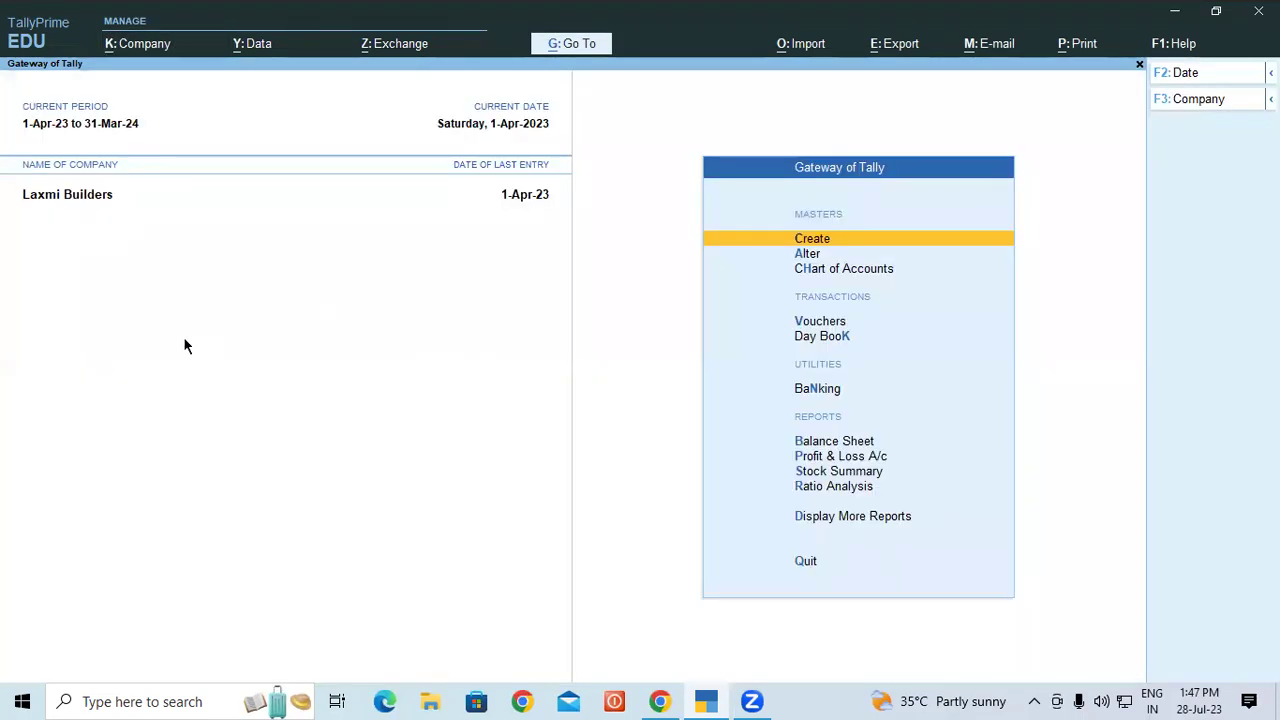
{"action": "left_click", "coordinate": [137, 45]}
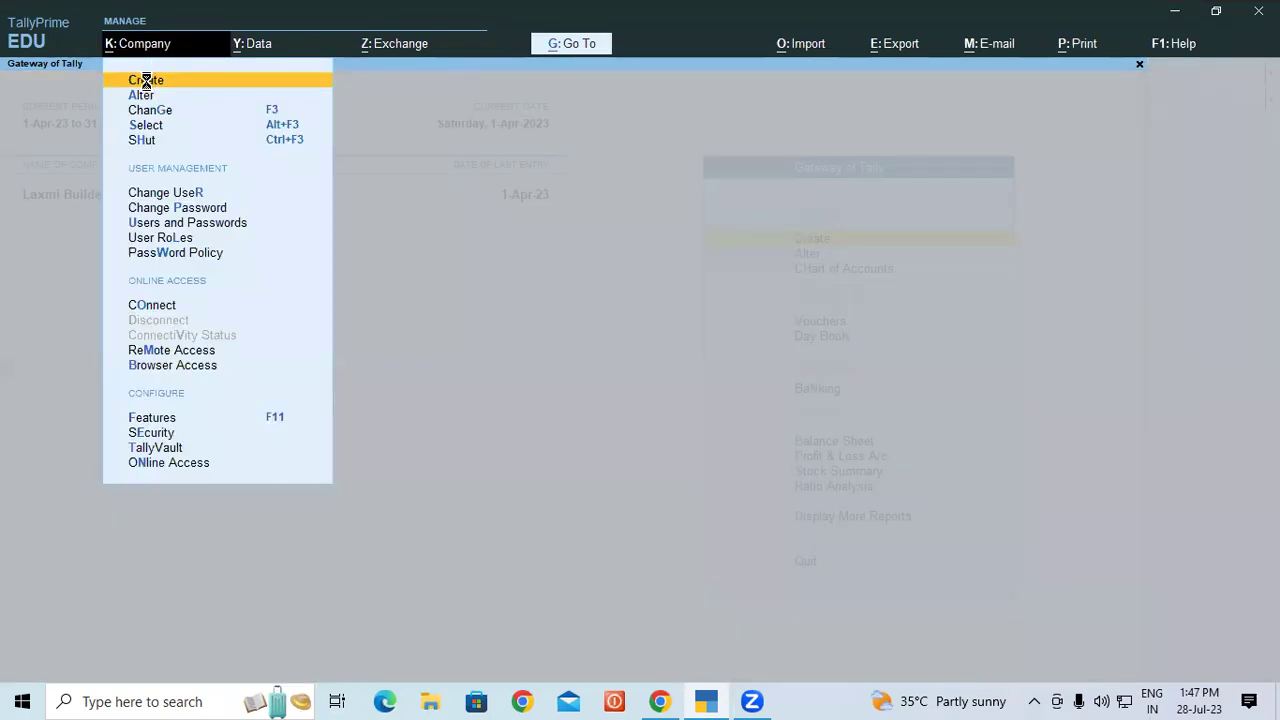
{"action": "left_click", "coordinate": [146, 80]}
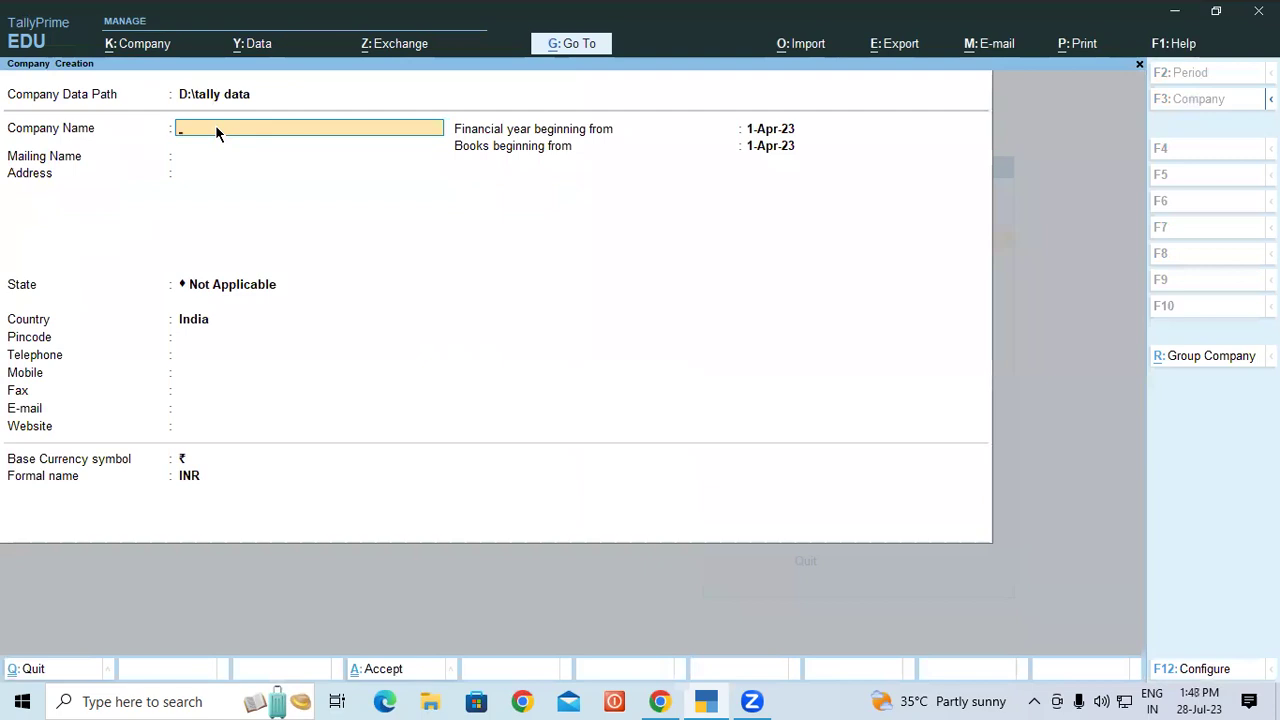
{"action": "type", "text": "Gayatri"}
{"action": "key", "text": "Return"}
{"action": "key", "text": "Return"}
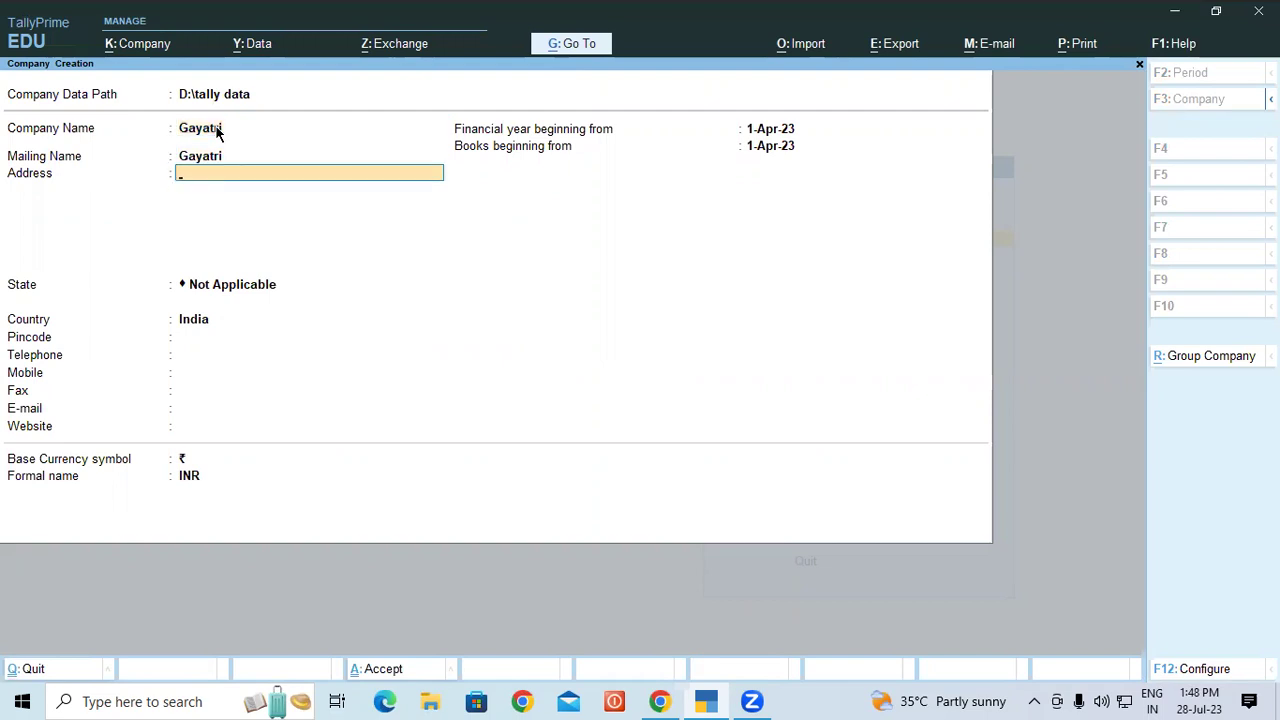
{"action": "type", "text": "Padraun"}
{"action": "key", "text": "Return"}
{"action": "key", "text": "Return"}
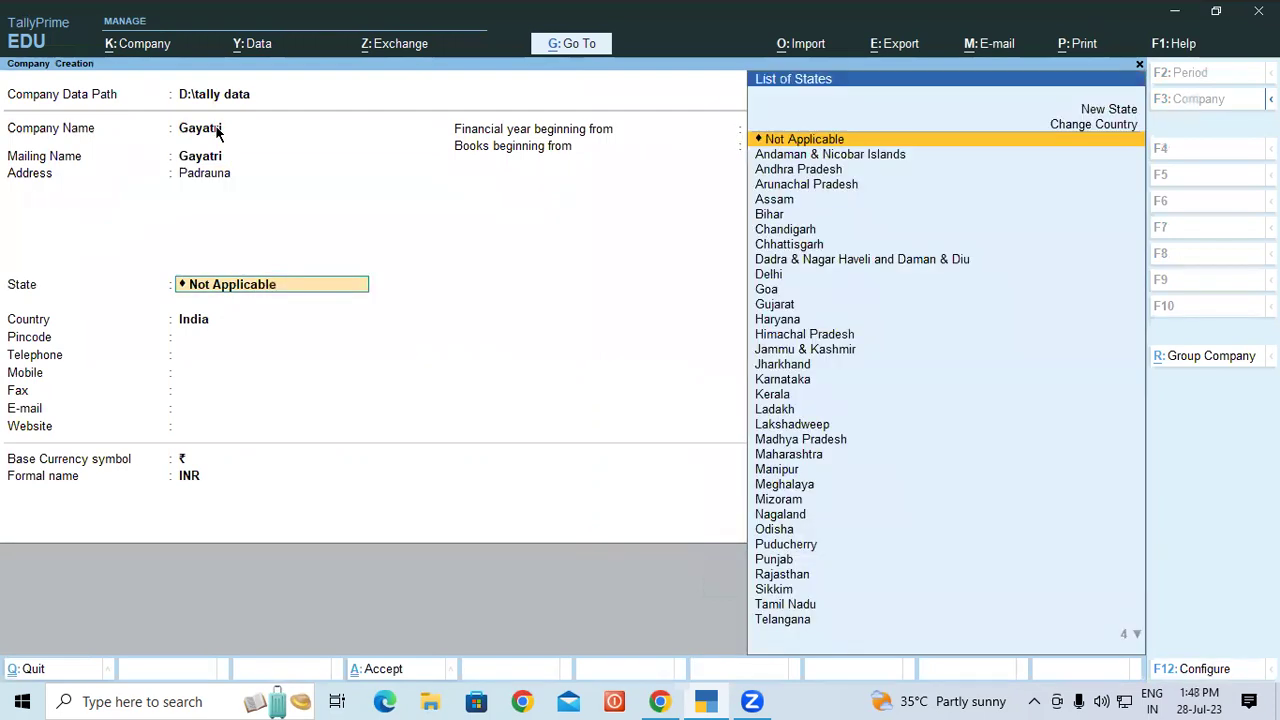
Step: Set the new company's state to Uttar Pradesh and save the company
{"action": "type", "text": "ut"}
{"action": "key", "text": "Down"}
{"action": "key", "text": "Down"}
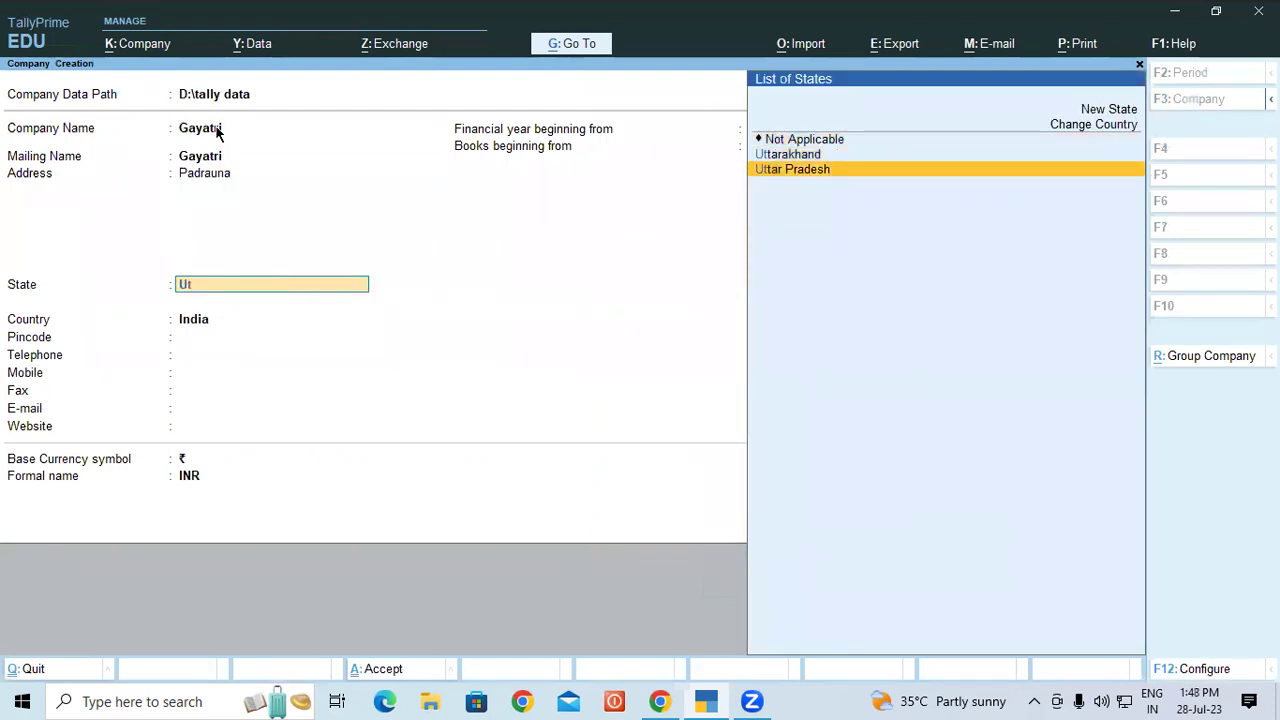
{"action": "key", "text": "Return"}
{"action": "key", "text": "ctrl"}
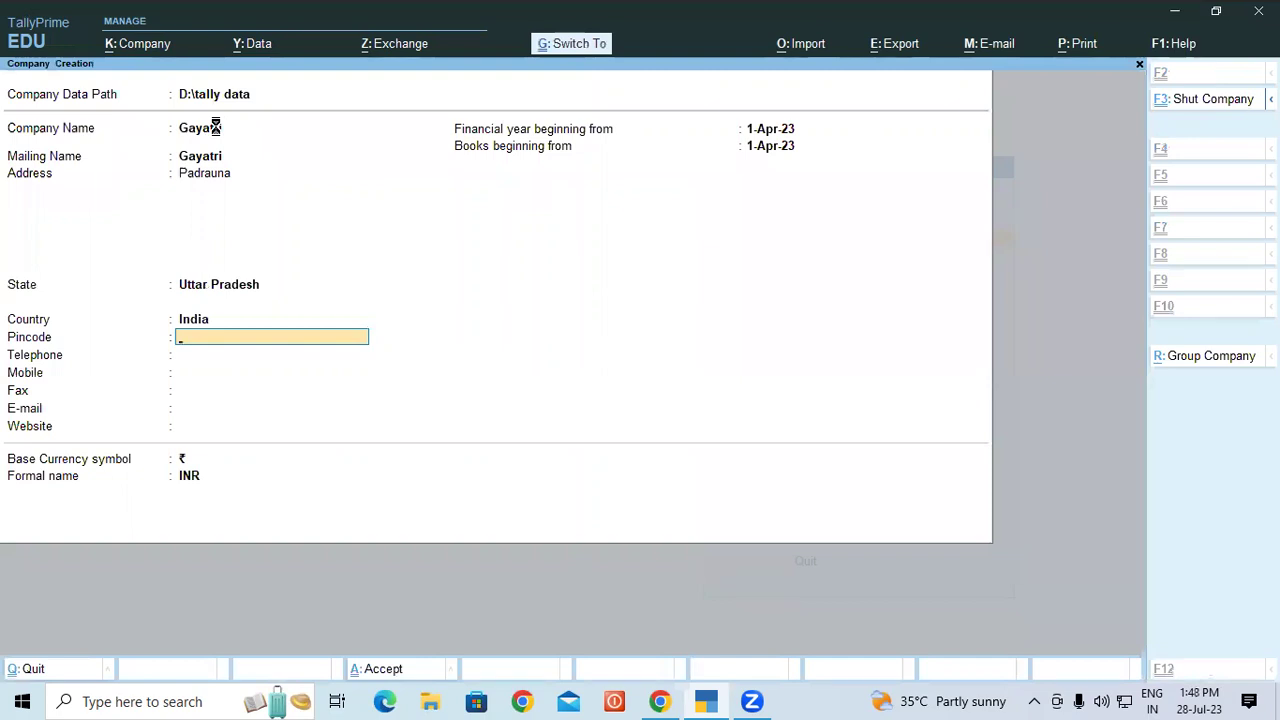
{"action": "key", "text": "ctrl+a"}
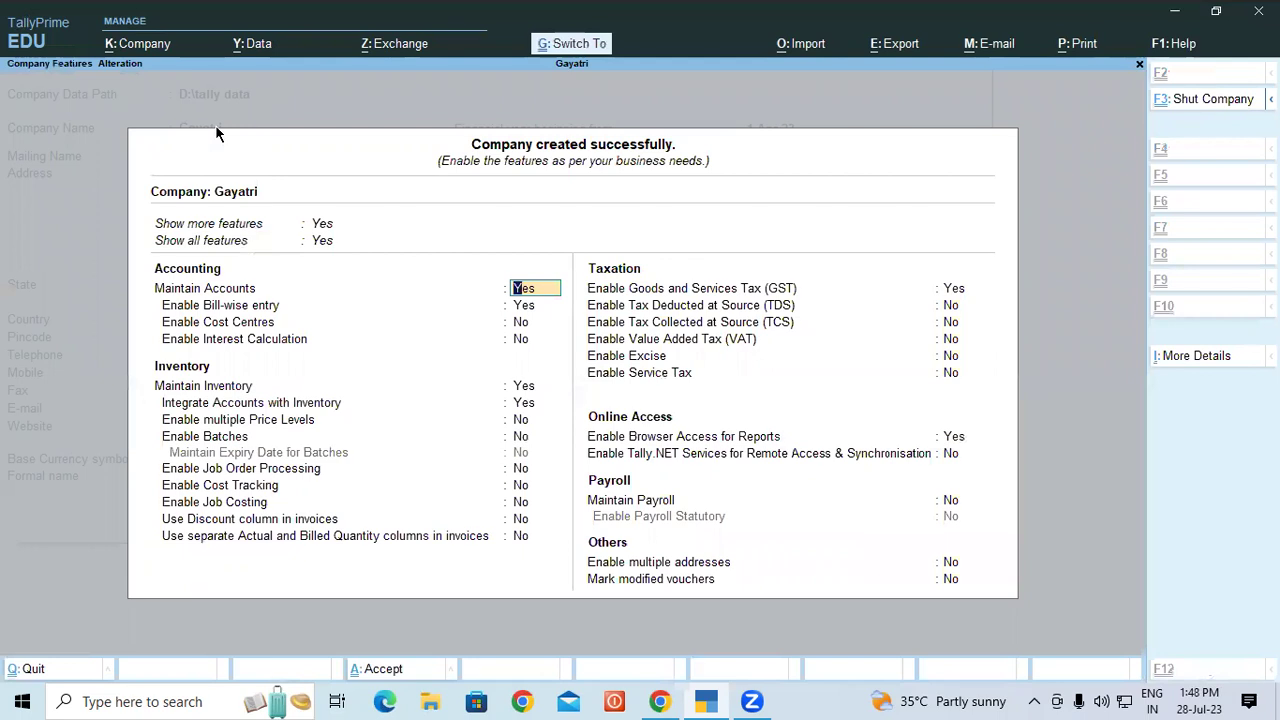
Step: Accept the feature settings for the new Gayatri company and shut the Laxmi Builders company
{"action": "key", "text": "ctrl+a"}
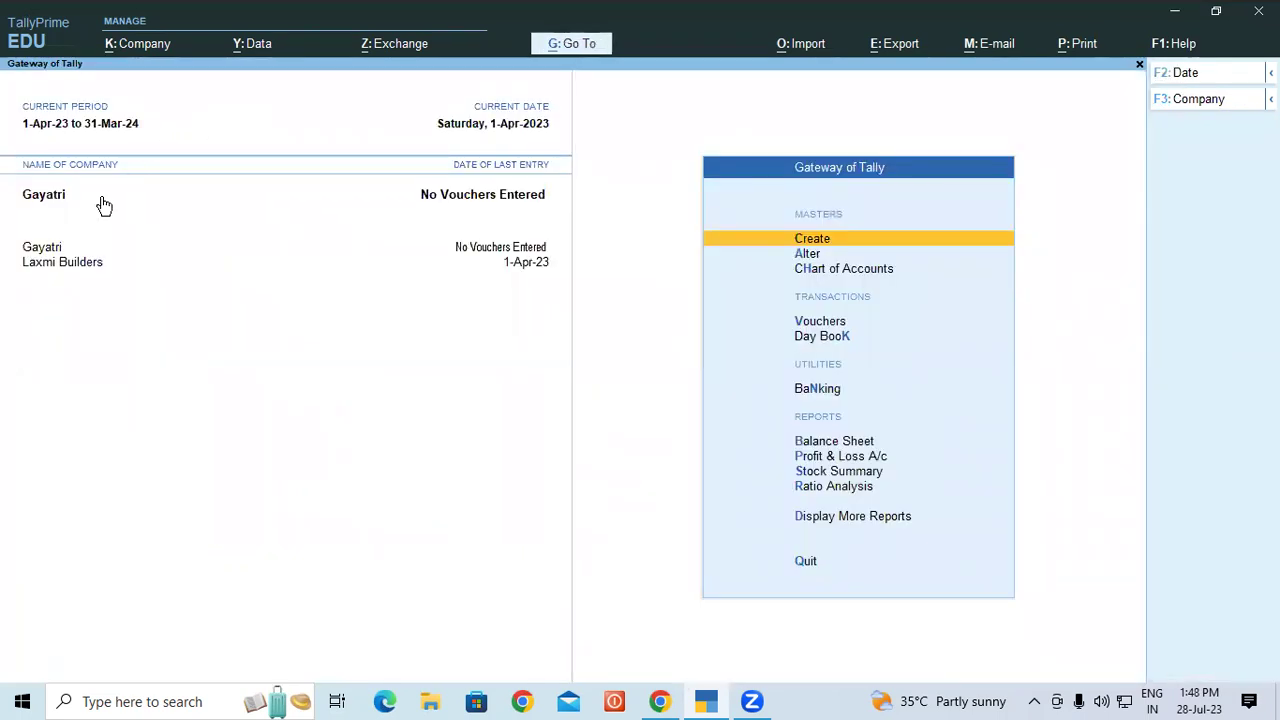
{"action": "left_click", "coordinate": [50, 264]}
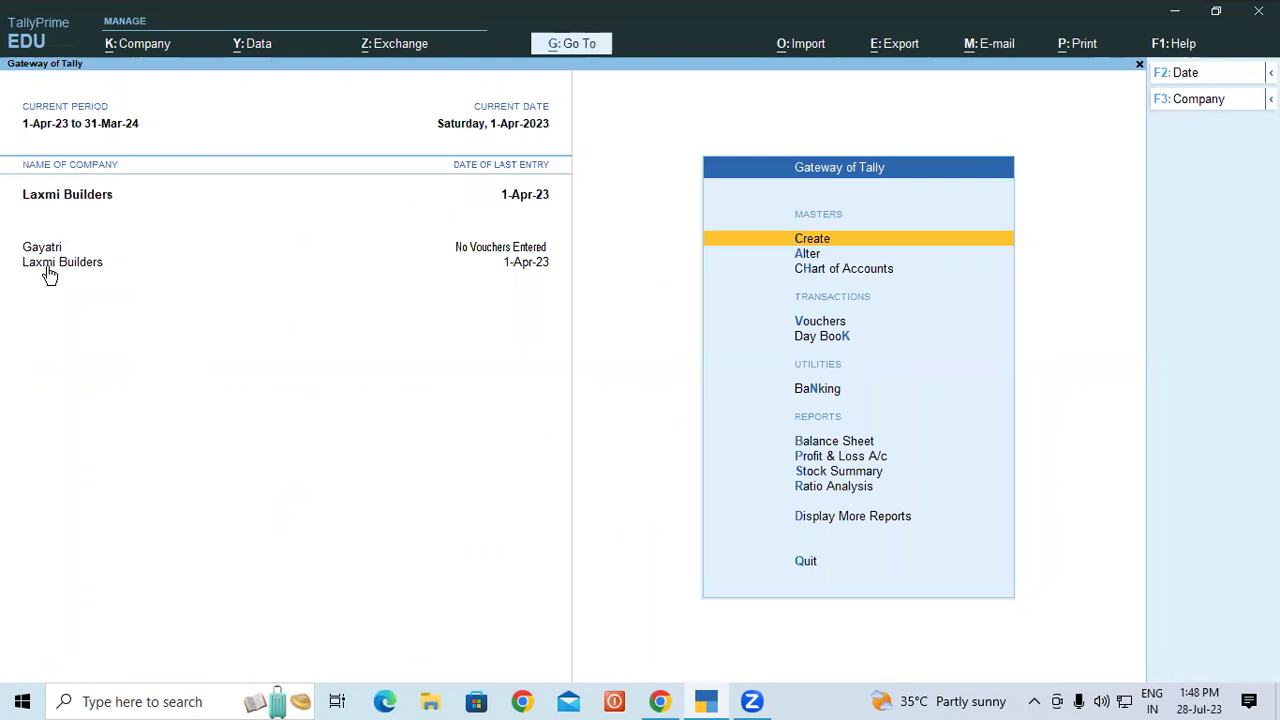
{"action": "left_click", "coordinate": [118, 45]}
{"action": "left_click", "coordinate": [134, 141]}
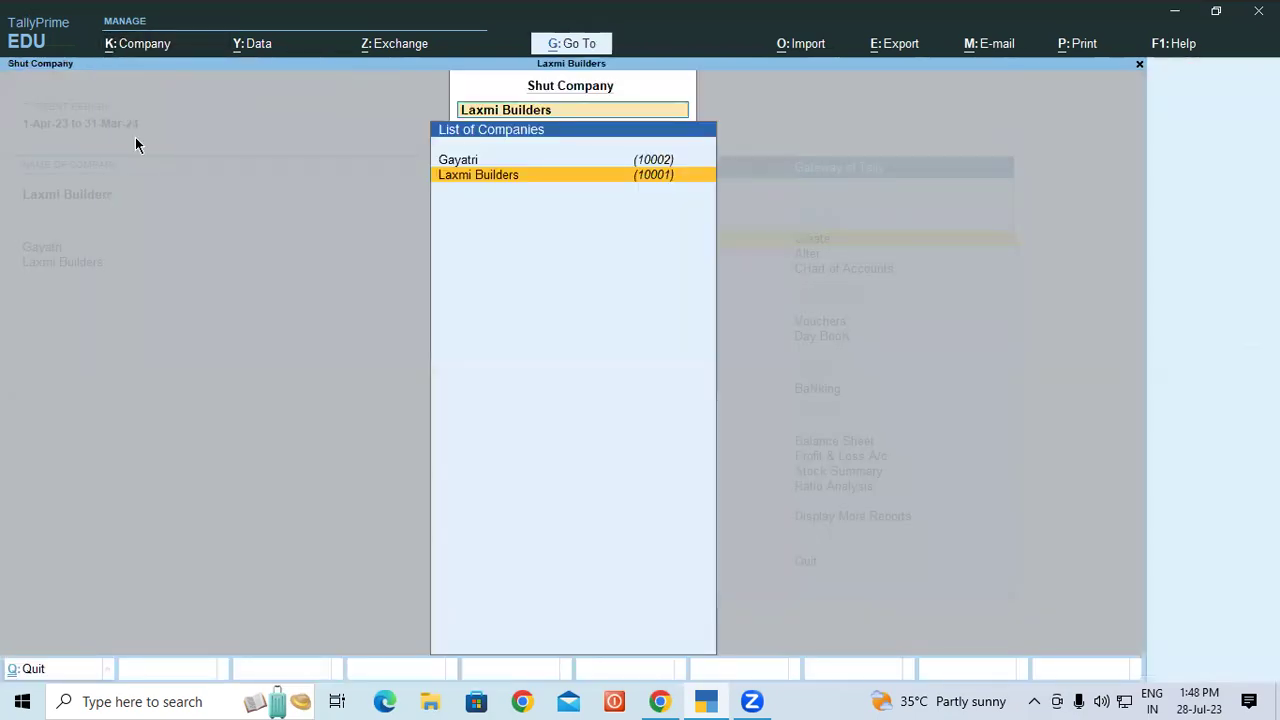
{"action": "left_click", "coordinate": [476, 177]}
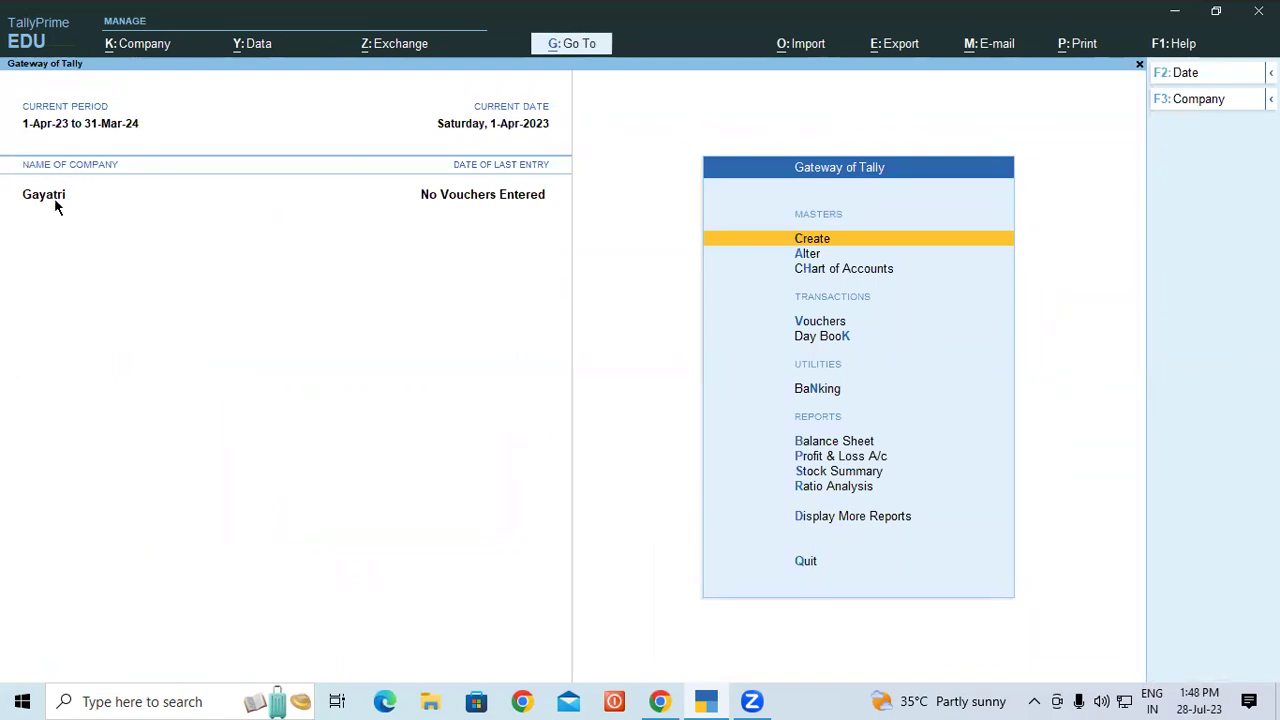
Step: Set a TallyVault password for the company Gayatri, repeat it in the confirmation field, and approve the encryption
{"action": "left_click", "coordinate": [128, 52]}
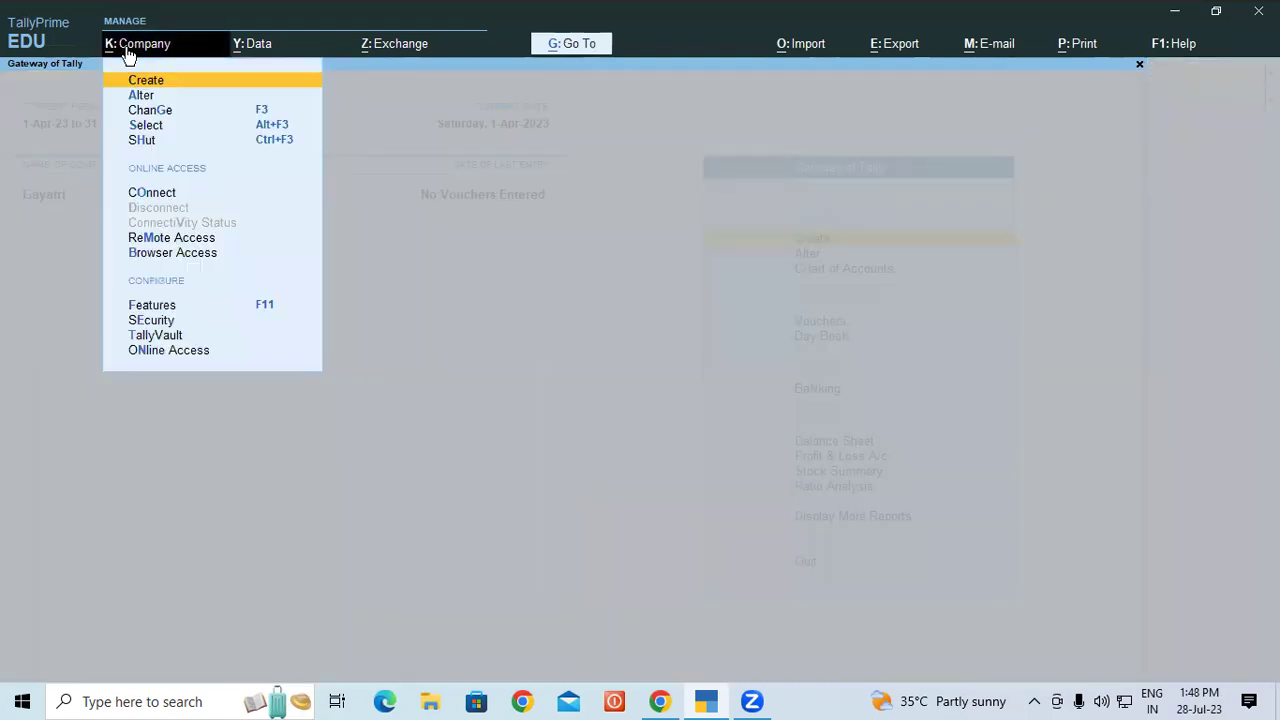
{"action": "left_click", "coordinate": [140, 336]}
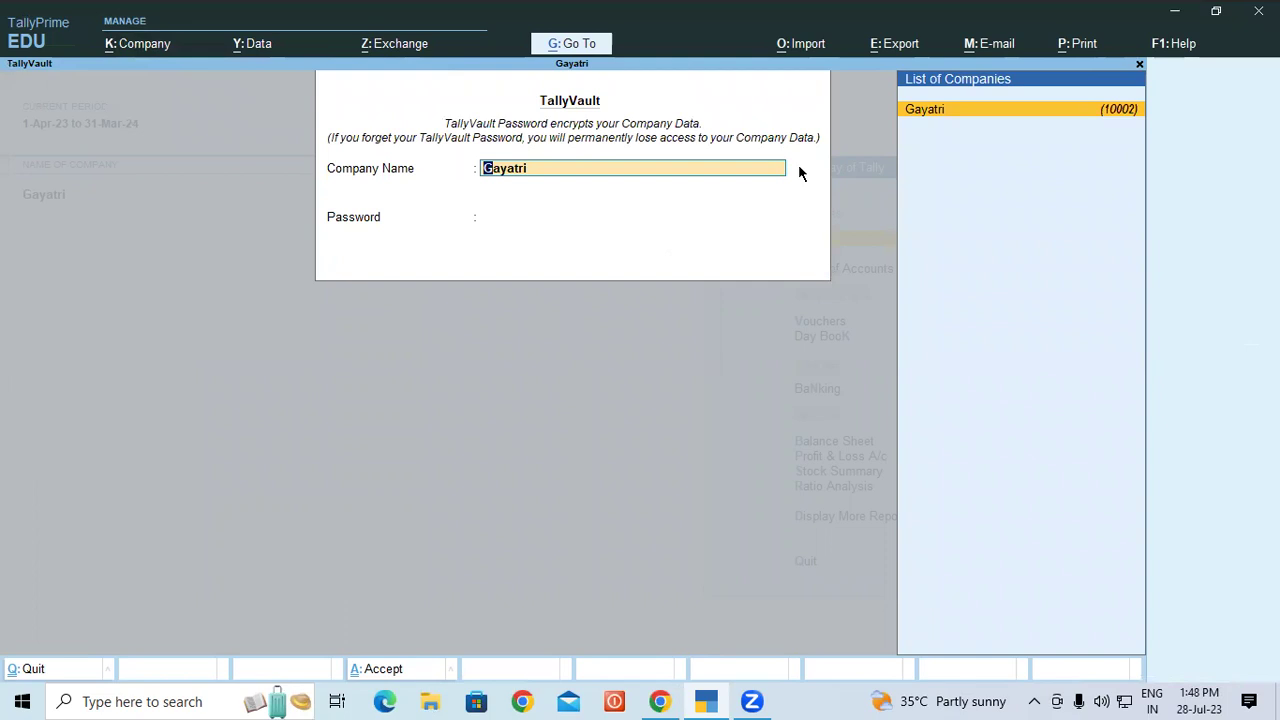
{"action": "key", "text": "Return"}
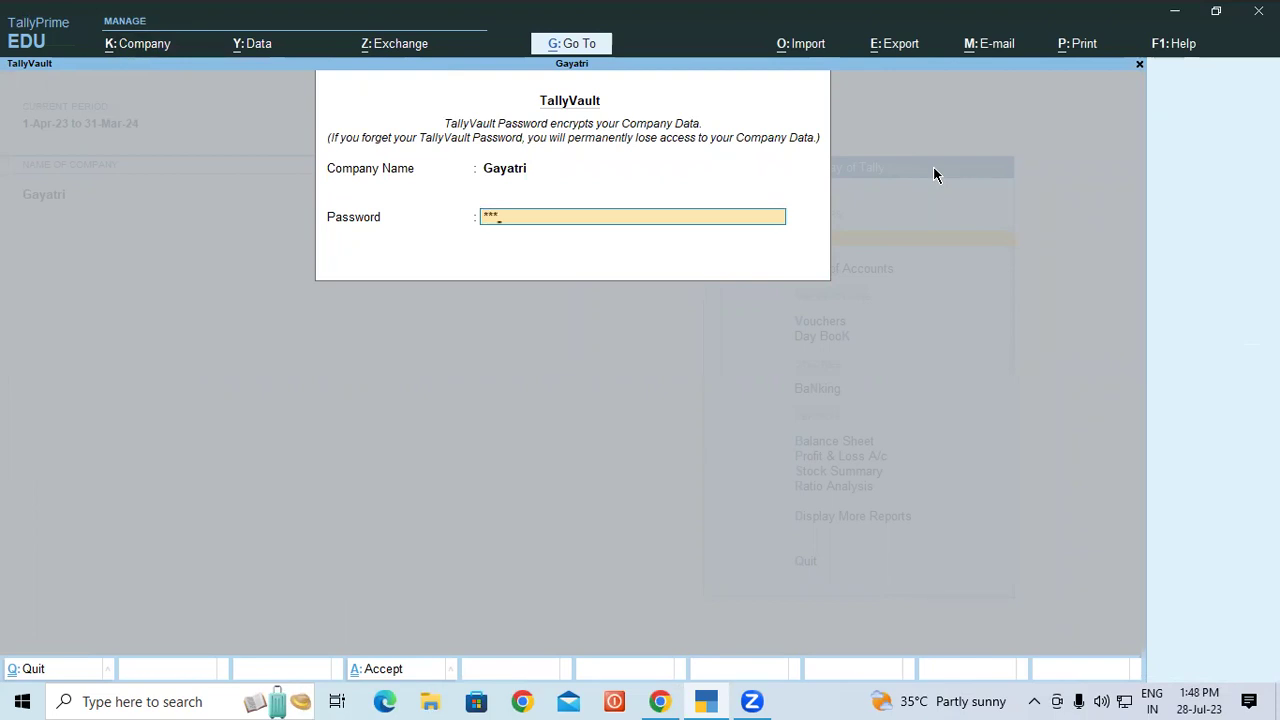
{"action": "key", "text": "Return"}
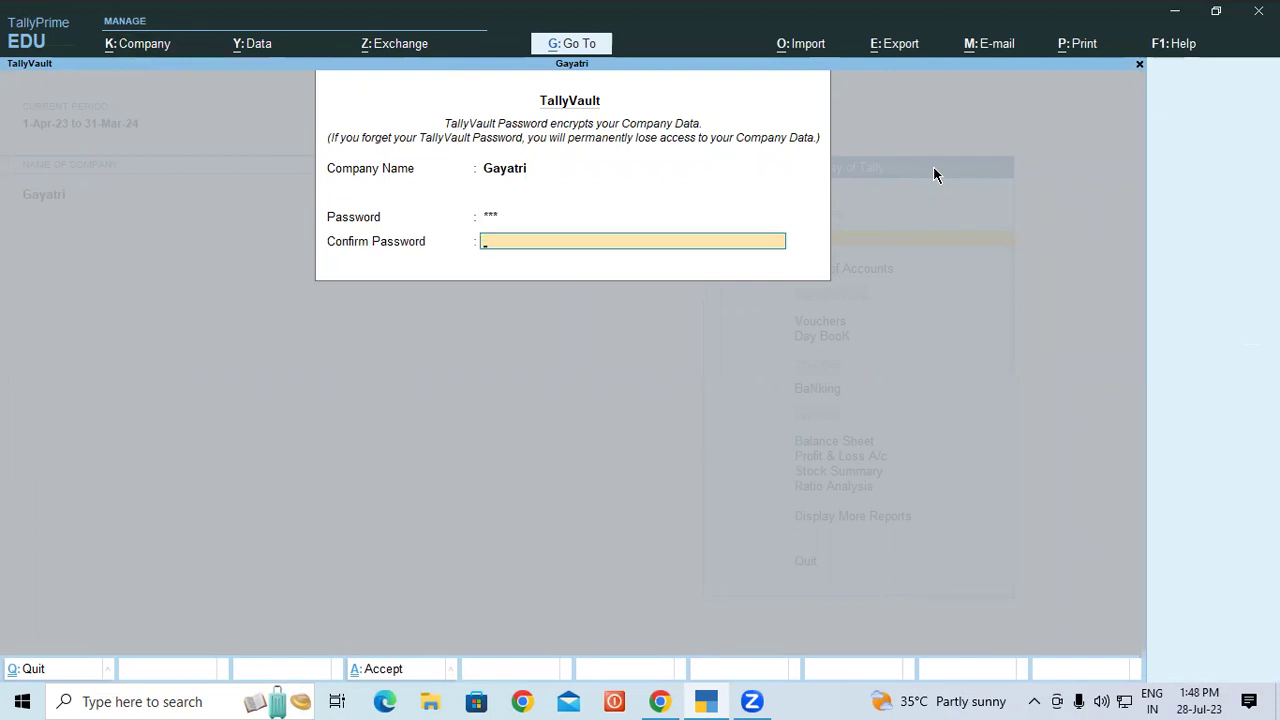
{"action": "type", "text": "***"}
{"action": "key", "text": "Return"}
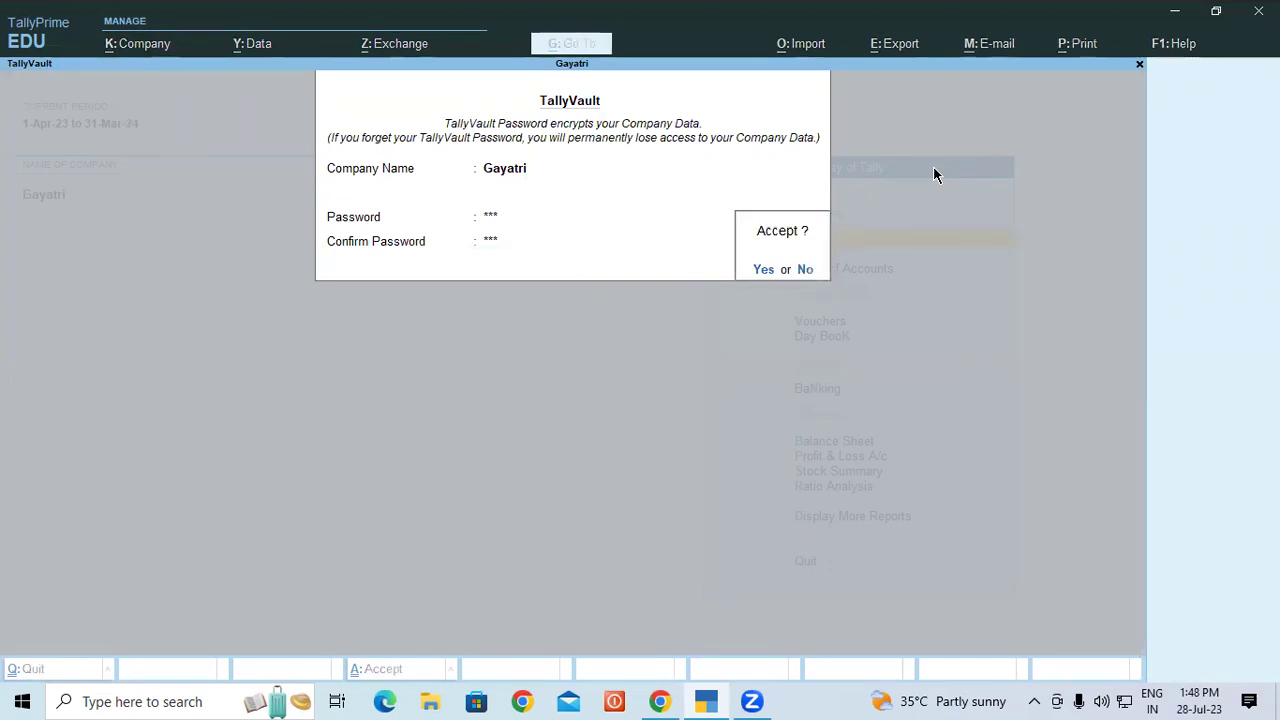
{"action": "key", "text": "y"}
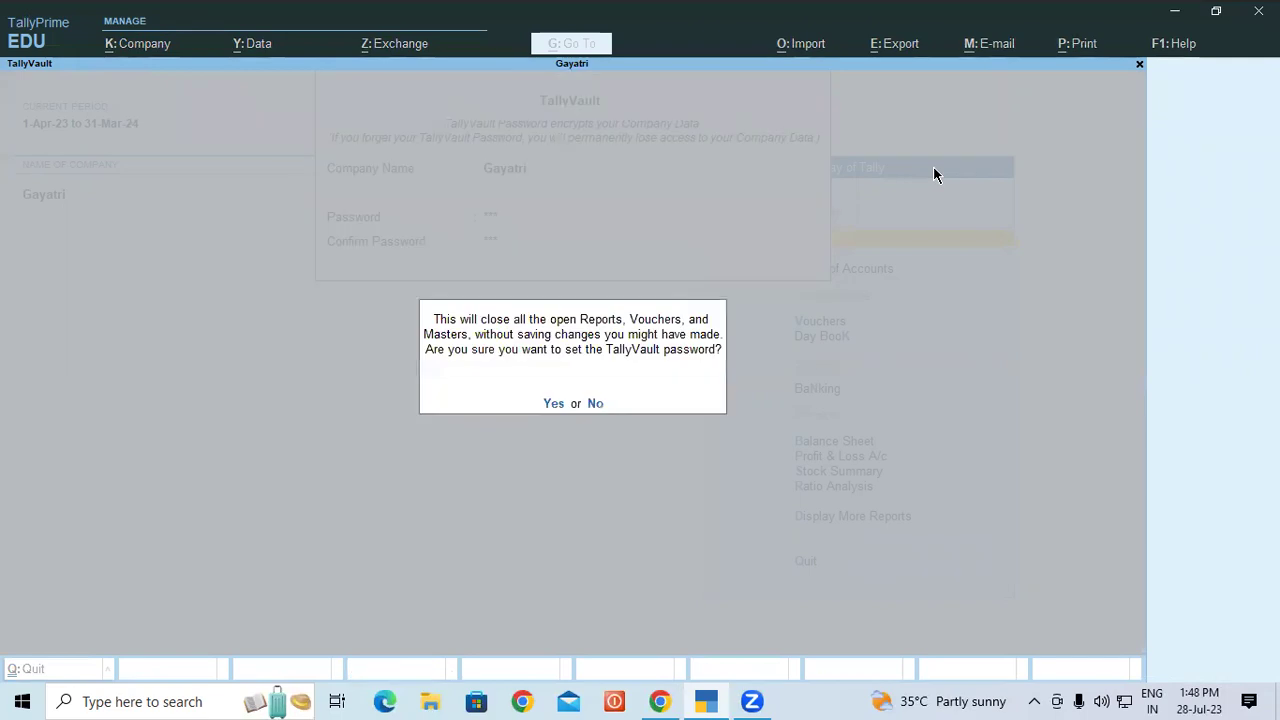
{"action": "key", "text": "y"}
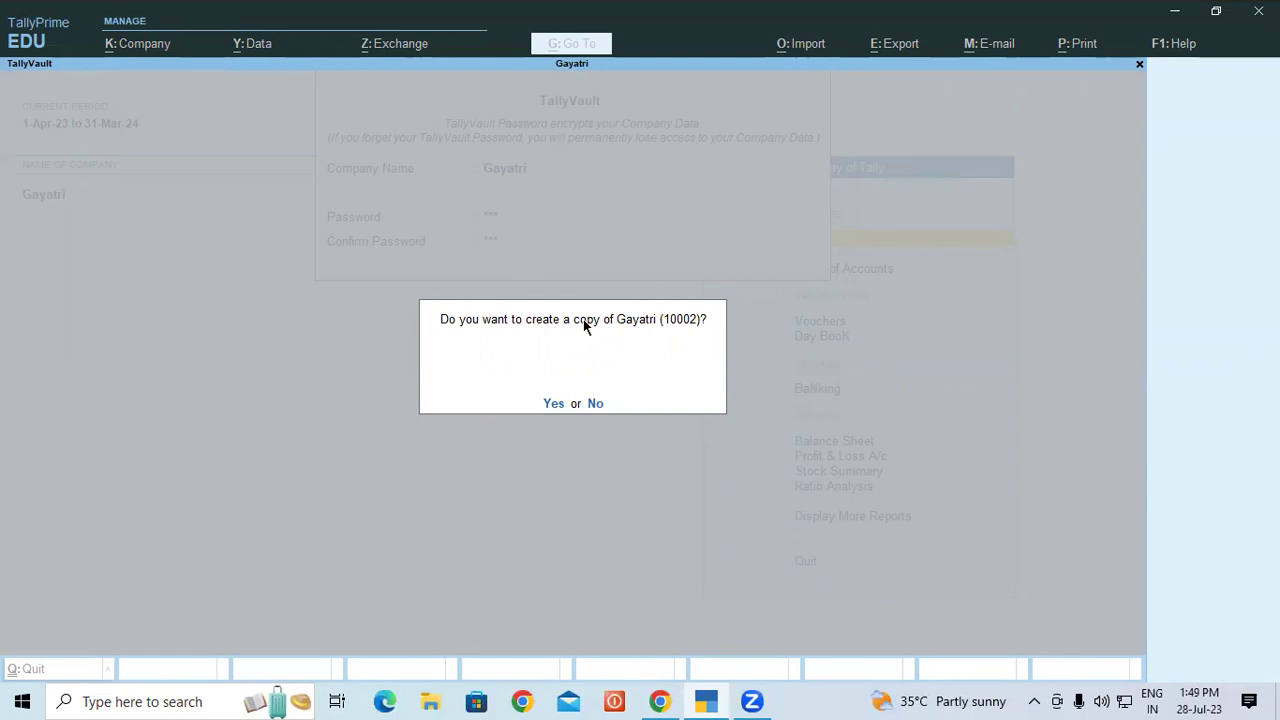
Step: Create a copy of the Gayatri company and enter the TallyVault password to open the encrypted company
{"action": "key", "text": "y"}
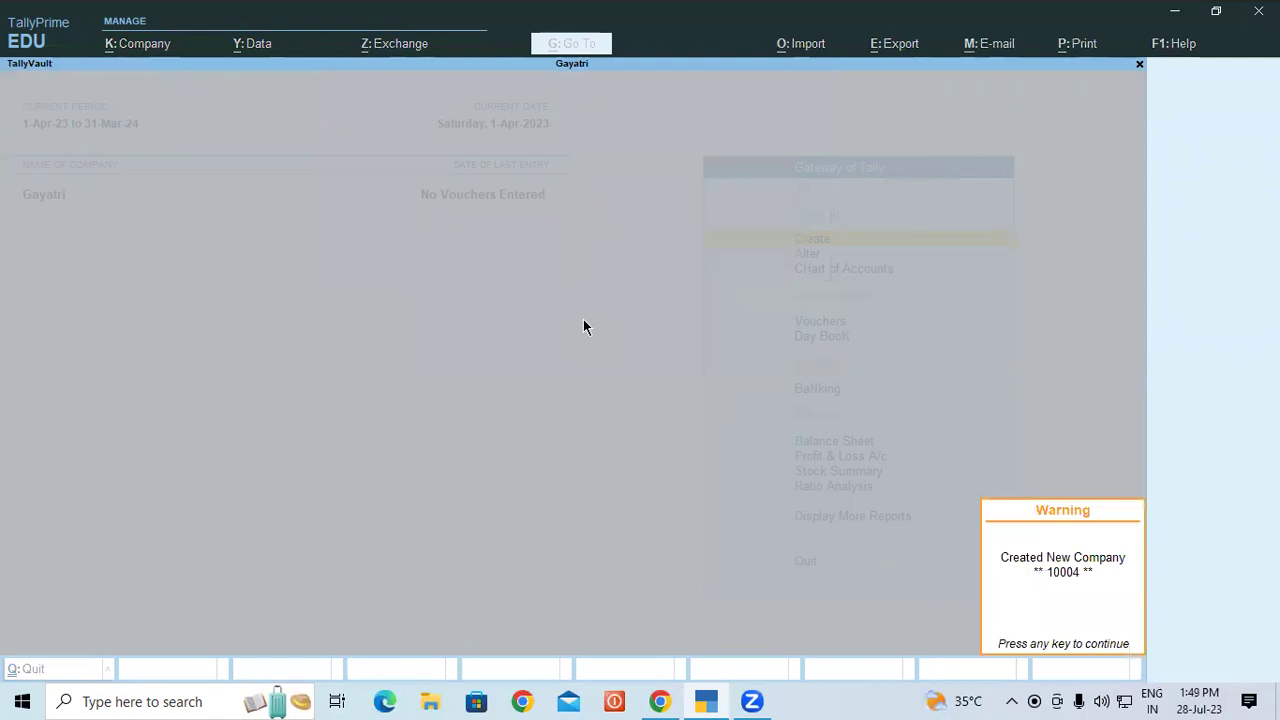
{"action": "left_click", "coordinate": [1053, 580]}
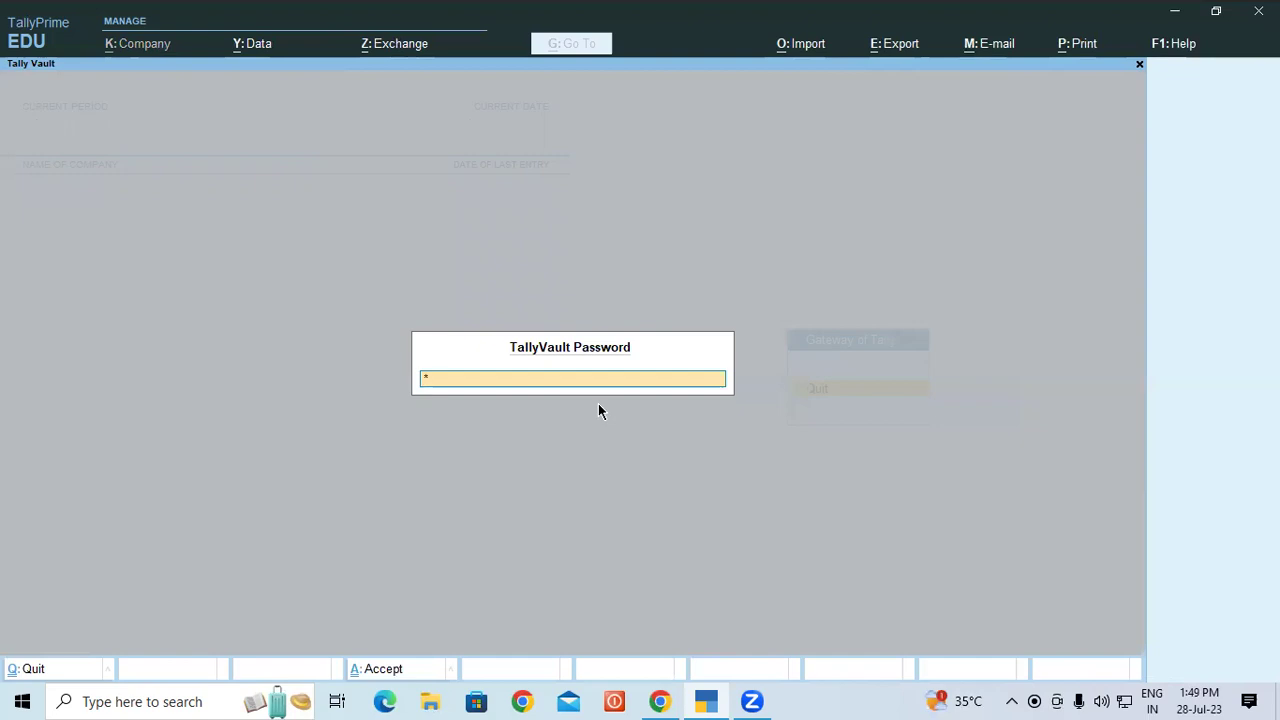
{"action": "key", "text": "Return"}
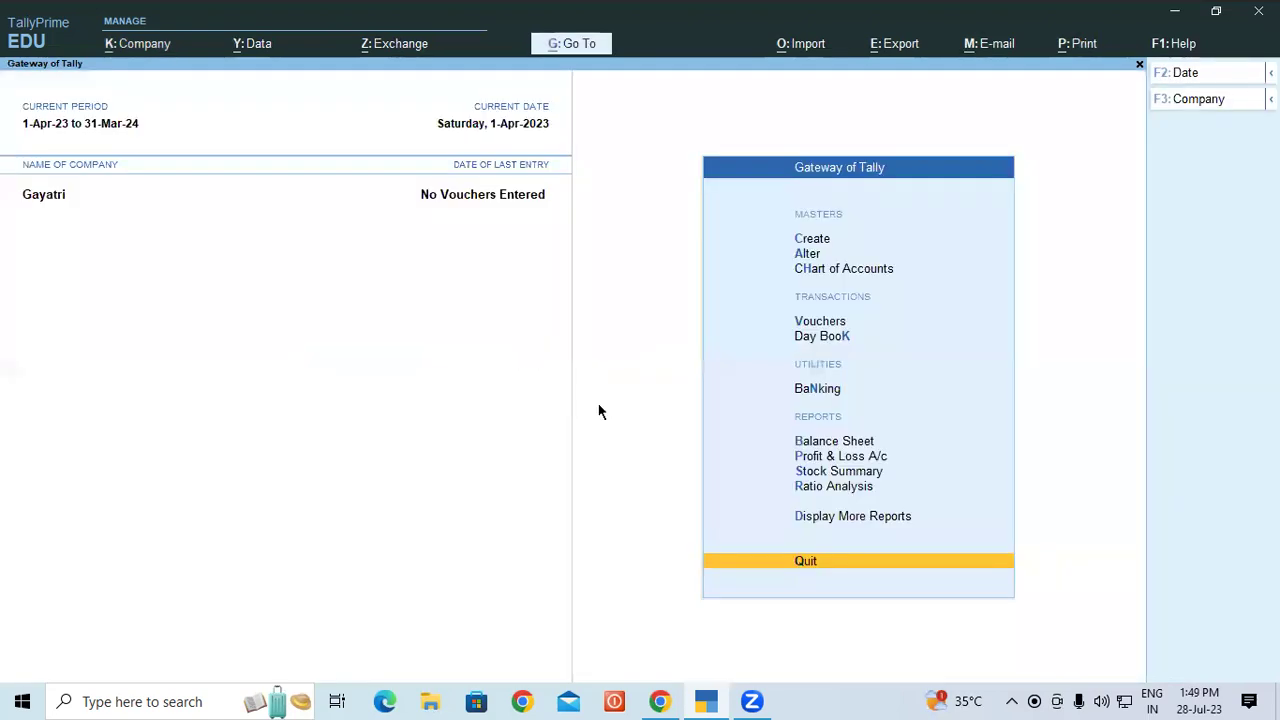
Step: Shut Gayatri and reopen the encrypted company with the masked name using its TallyVault password
{"action": "left_click", "coordinate": [130, 44]}
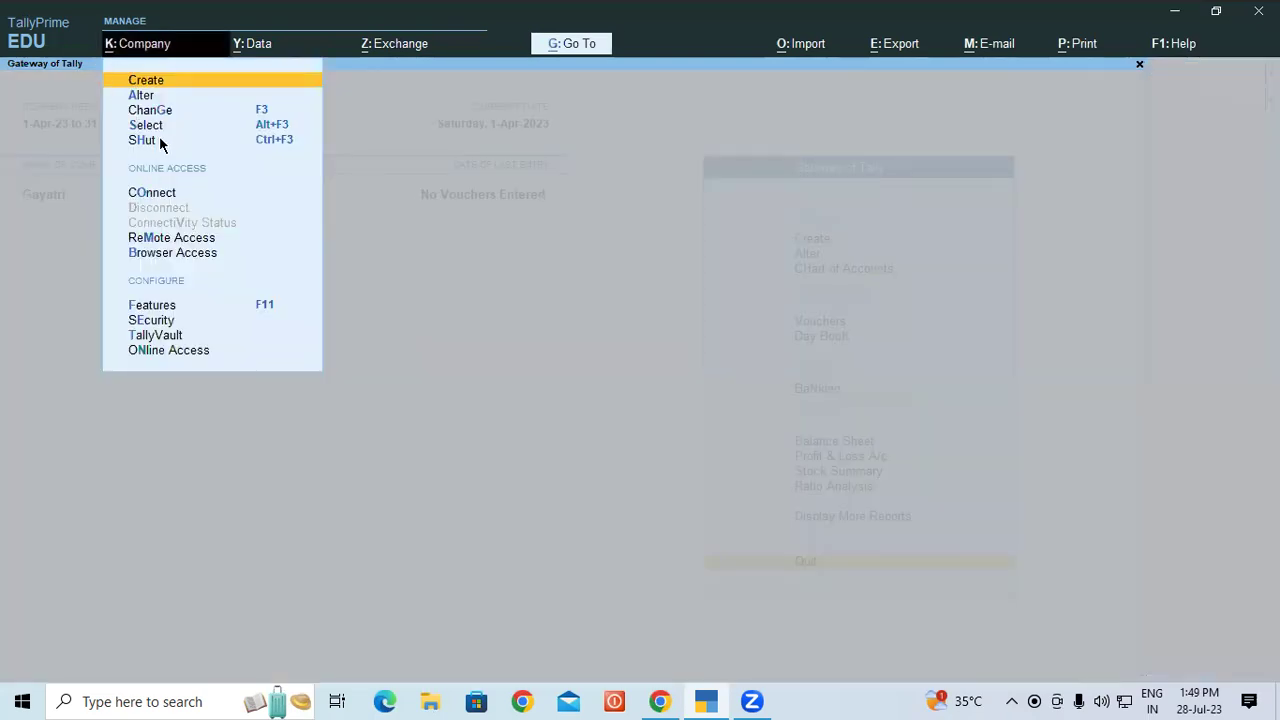
{"action": "left_click", "coordinate": [157, 140]}
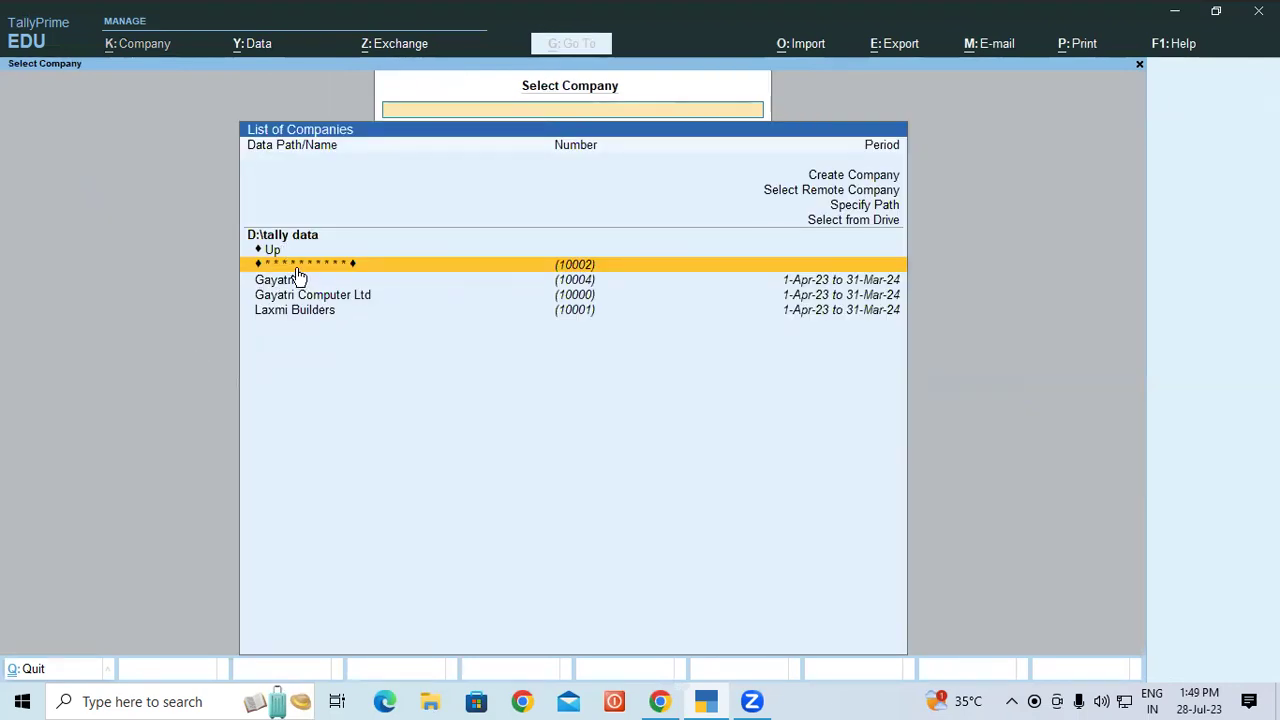
{"action": "left_click", "coordinate": [296, 266]}
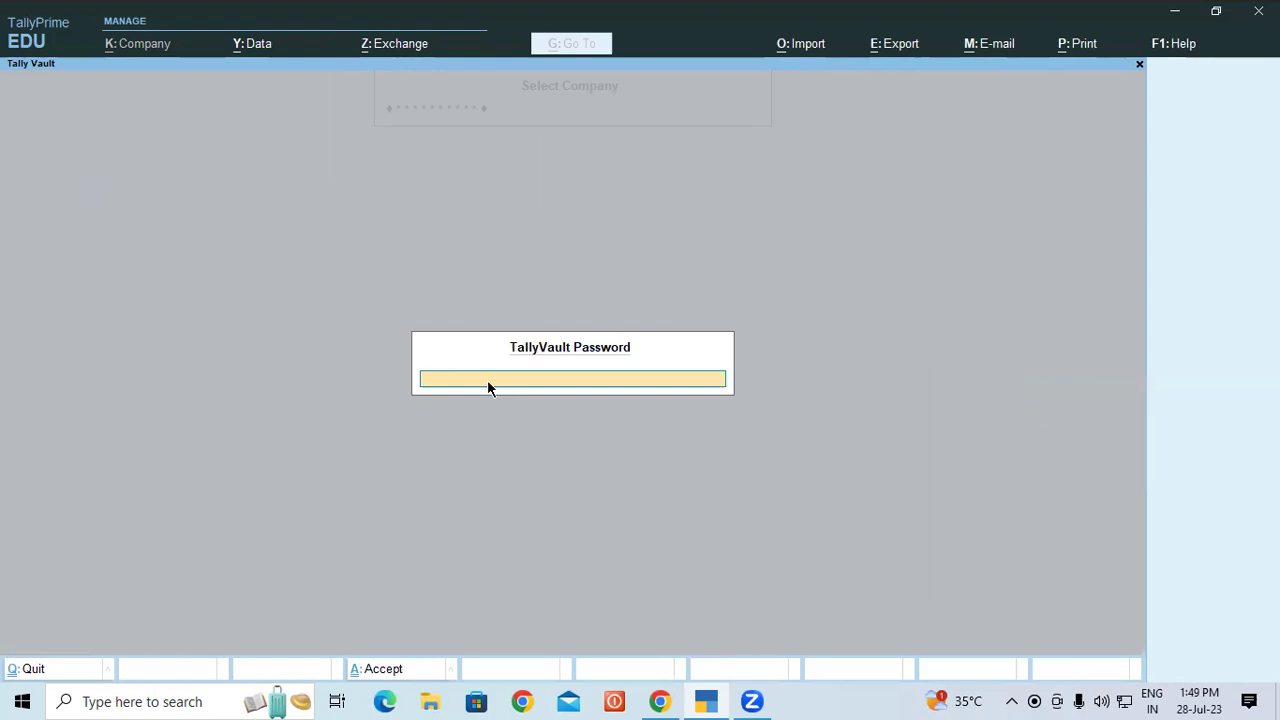
{"action": "key", "text": "Return"}
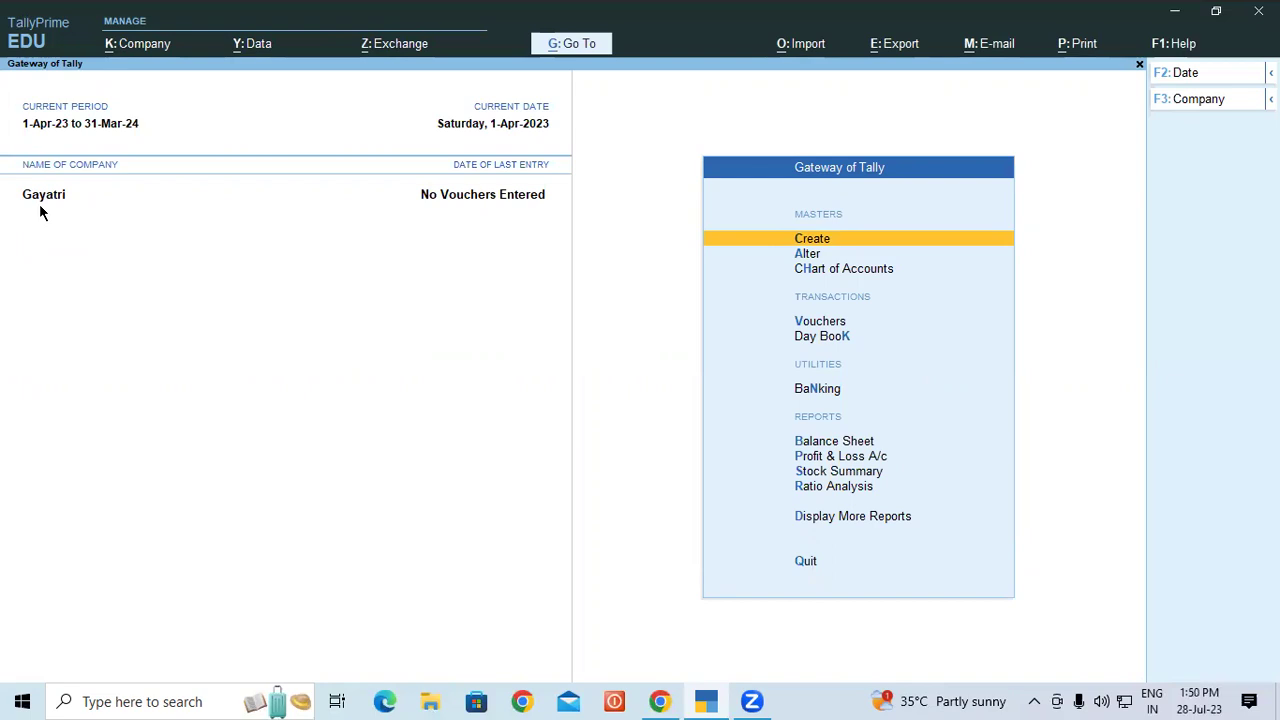
{"action": "left_click", "coordinate": [138, 50]}
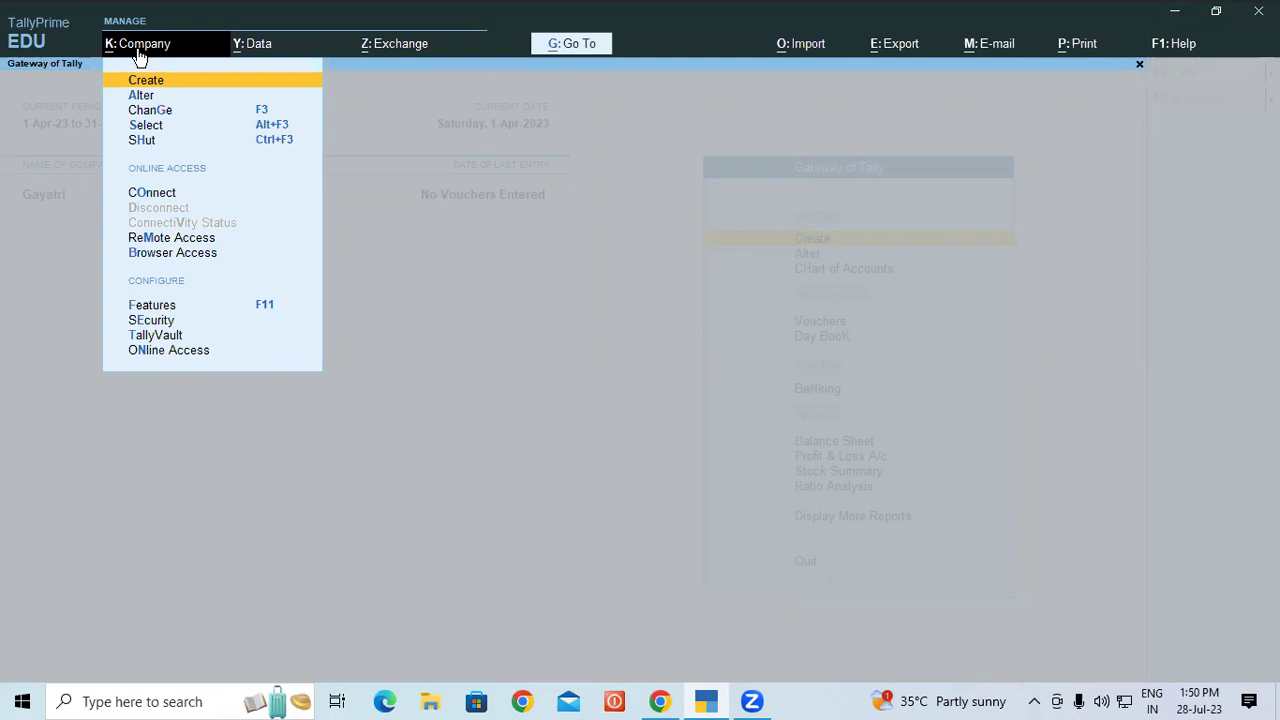
{"action": "left_click", "coordinate": [505, 302]}
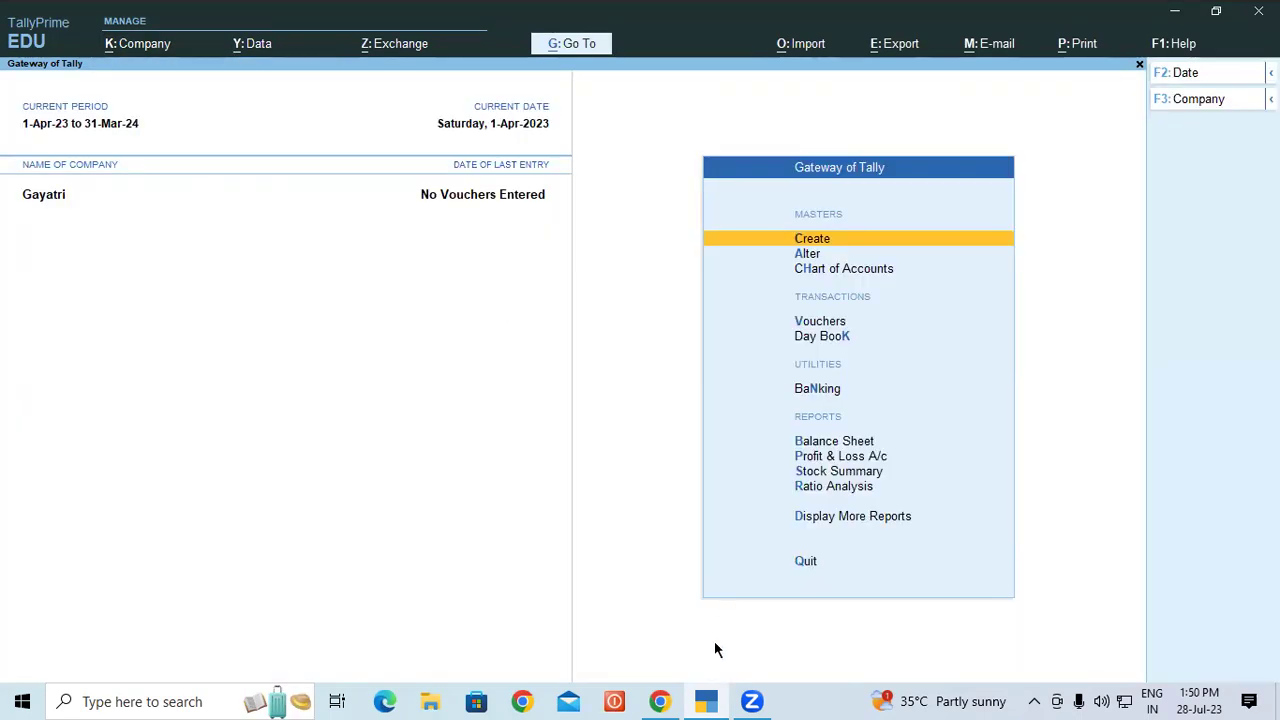